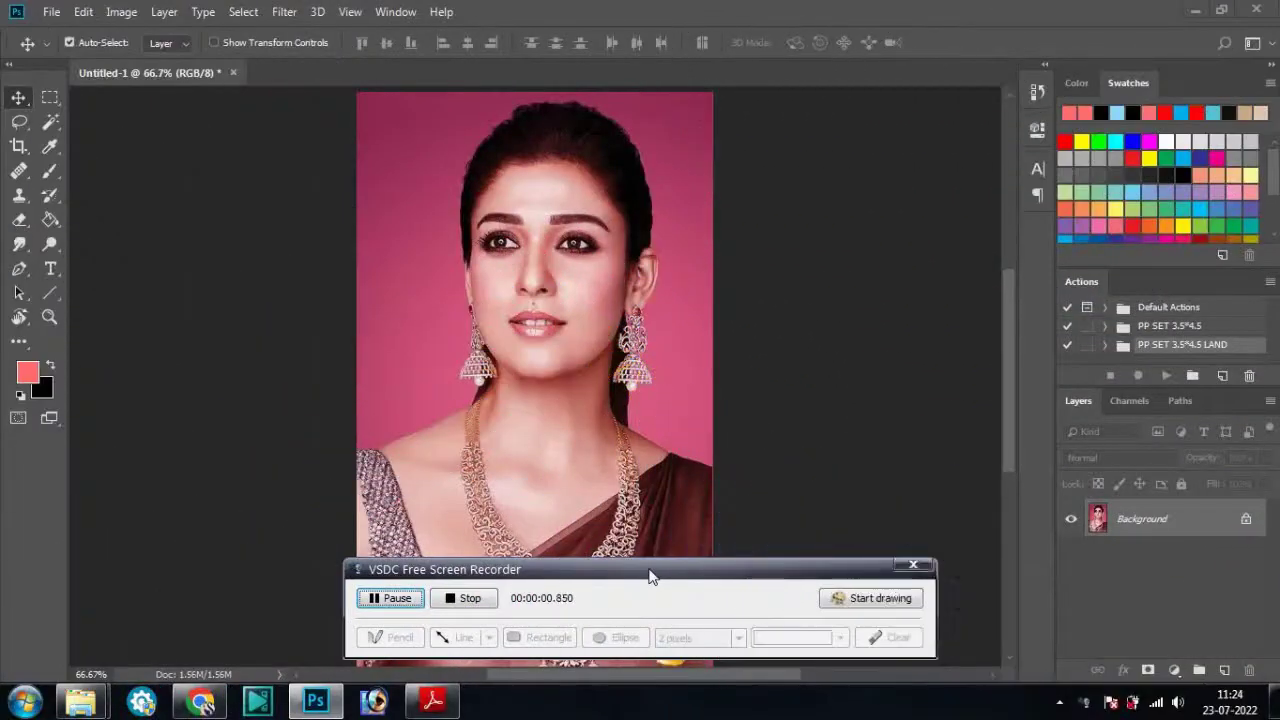
Step: Crop the portrait to 3.5 × 4.5 cm at 300 resolution, with the face framed
{"action": "mouse_move", "coordinate": [660, 576]}
{"action": "left_mouse_down"}
{"action": "mouse_move", "coordinate": [794, 627]}
{"action": "mouse_move", "coordinate": [791, 641]}
{"action": "left_mouse_up"}
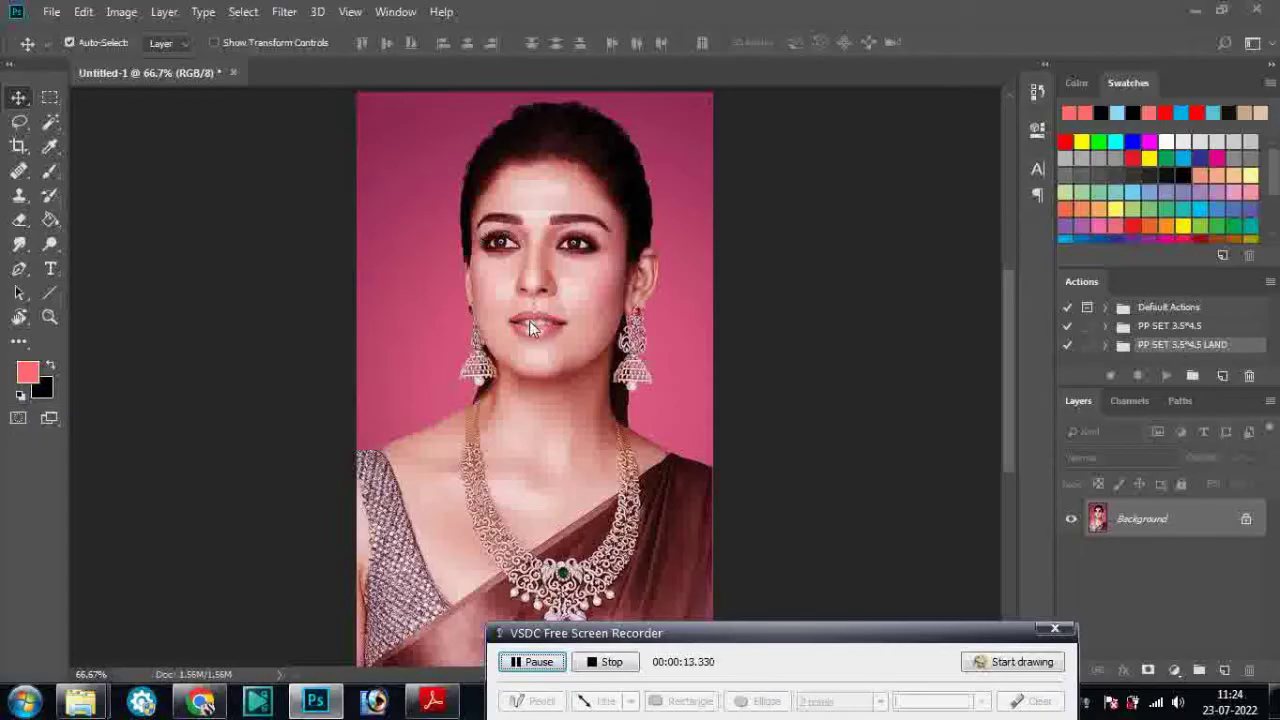
{"action": "left_click", "coordinate": [17, 147]}
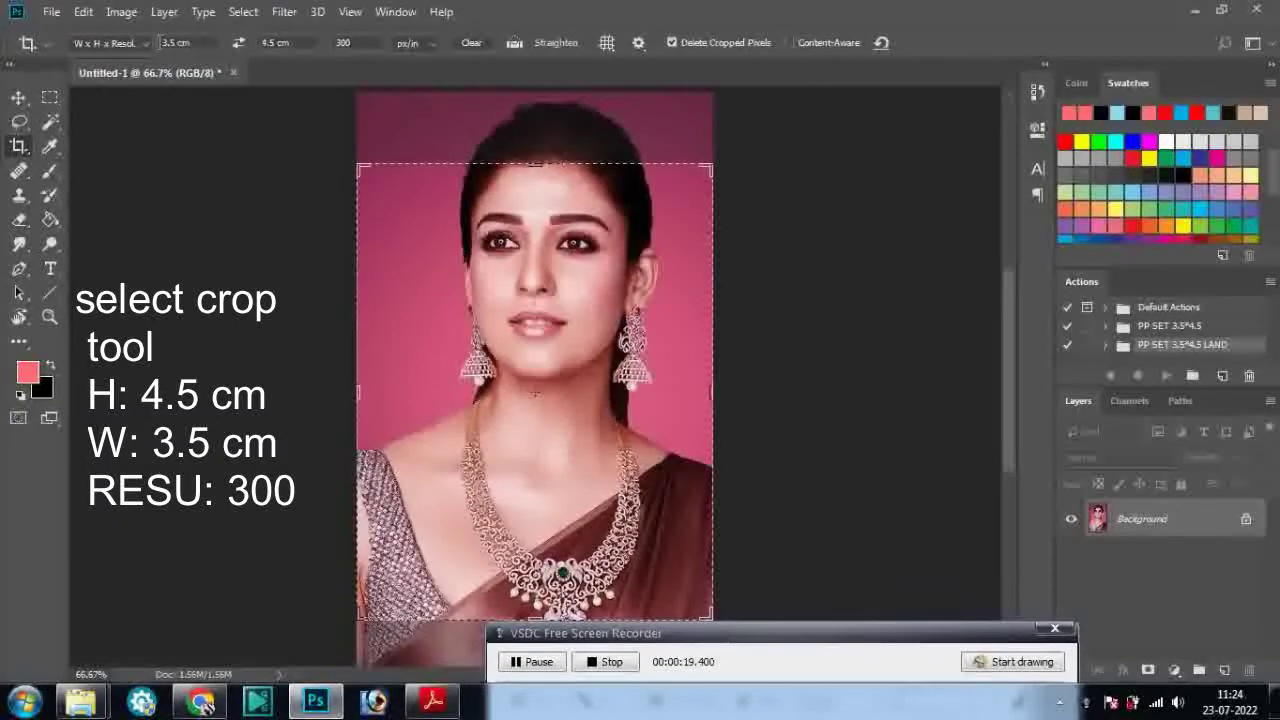
{"action": "left_click_drag", "start_coordinate": [195, 45], "coordinate": [172, 46]}
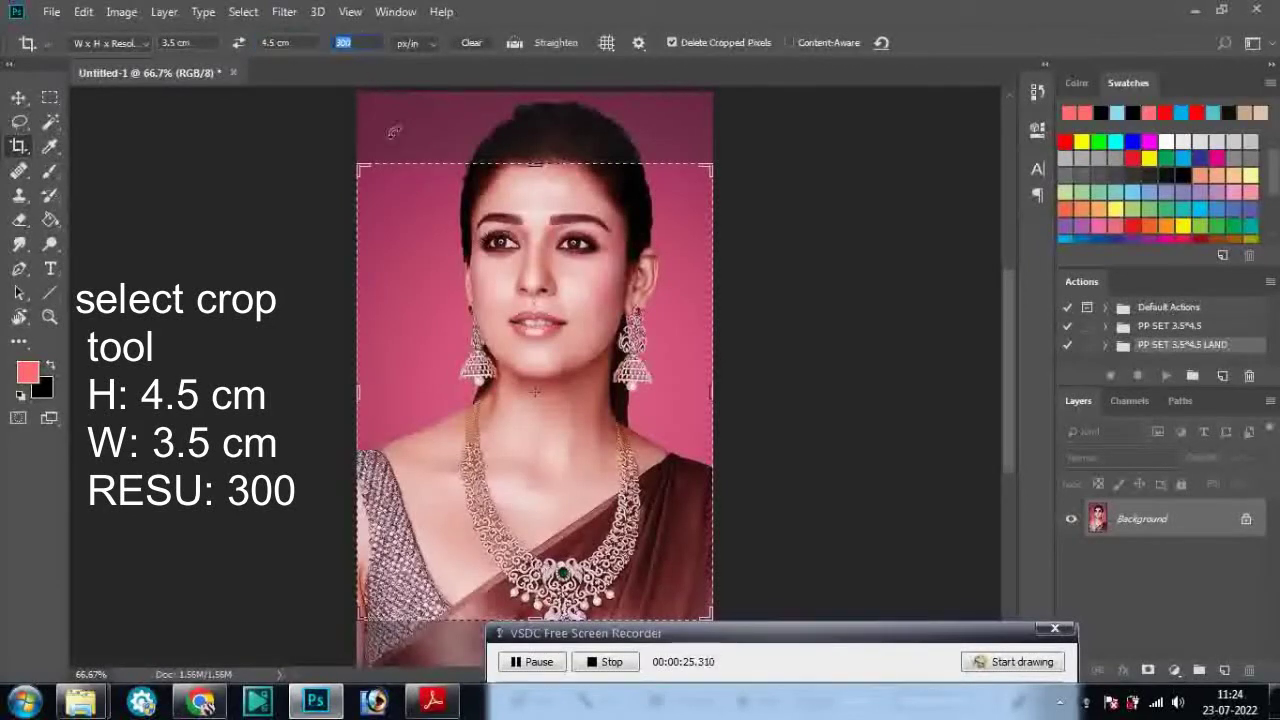
{"action": "left_click", "coordinate": [547, 286]}
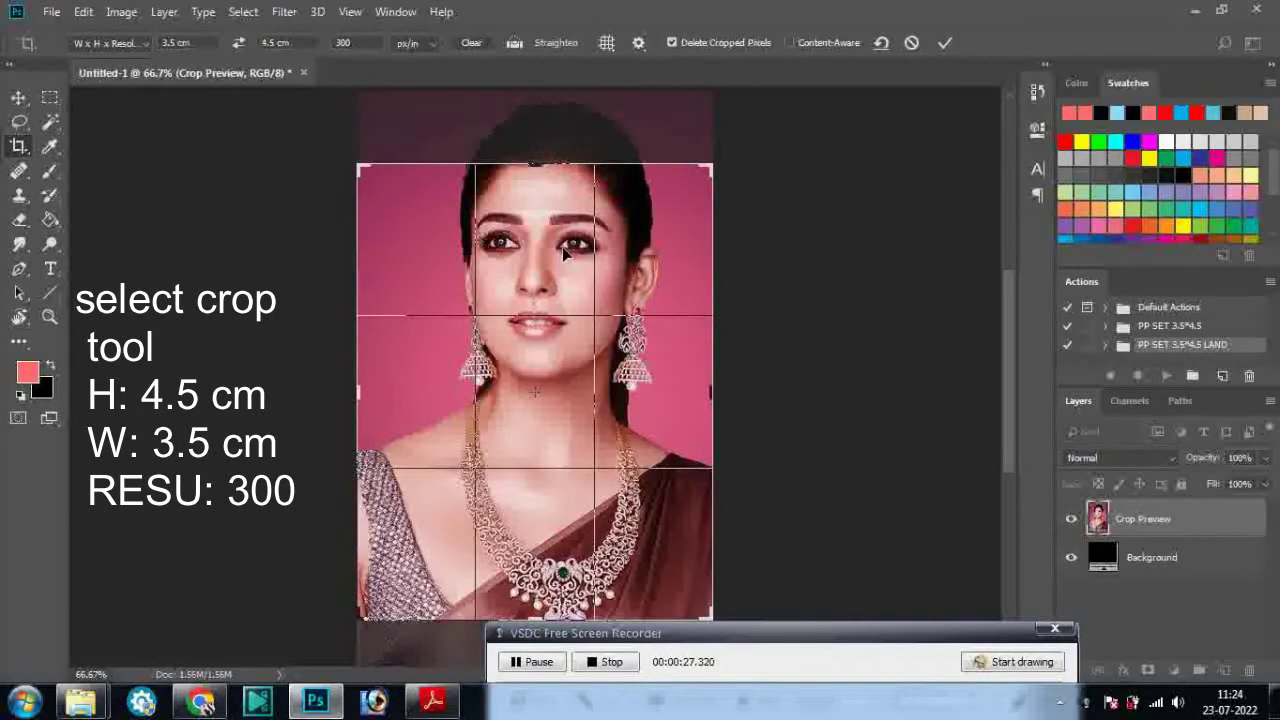
{"action": "left_click_drag", "start_coordinate": [563, 254], "coordinate": [566, 318]}
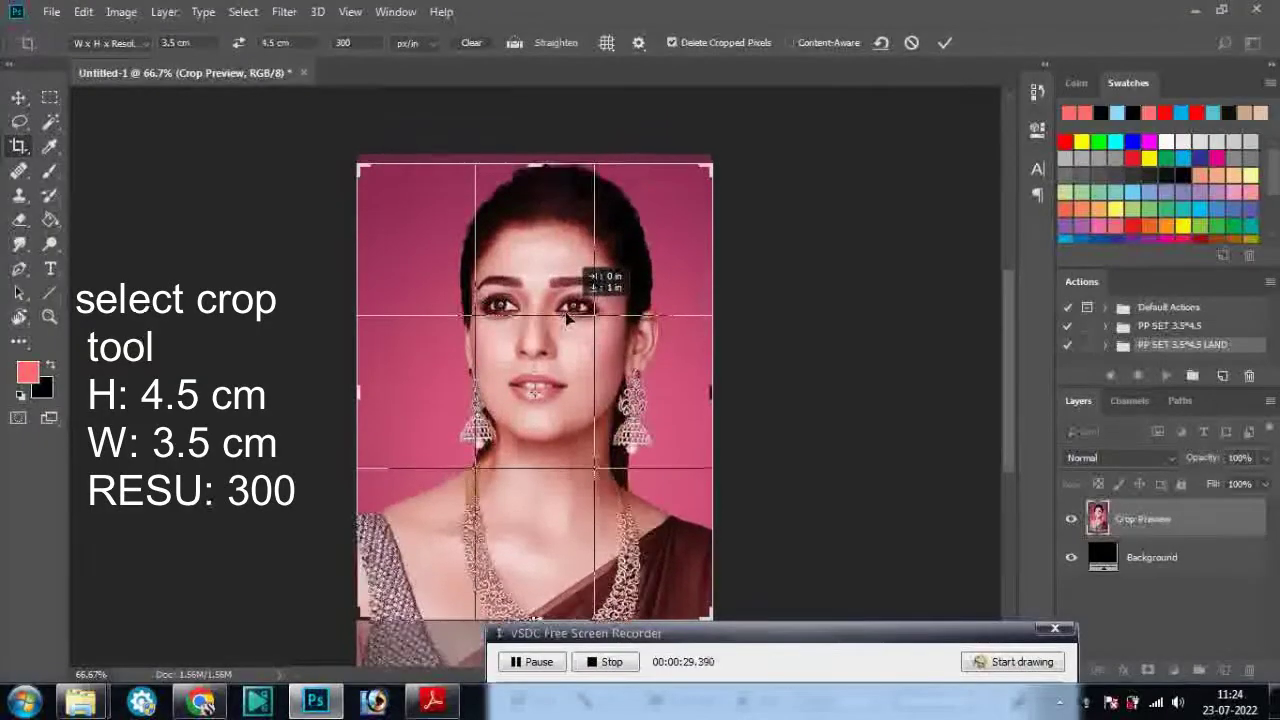
{"action": "left_click_drag", "start_coordinate": [566, 318], "coordinate": [565, 297]}
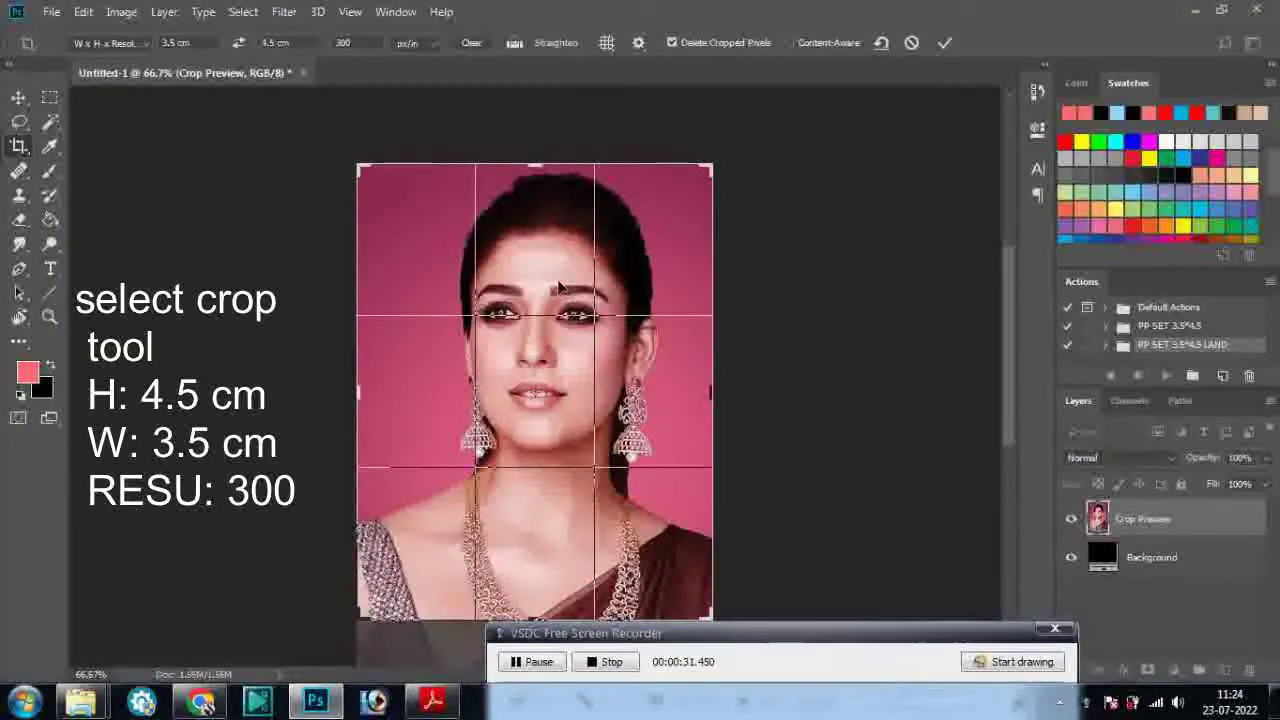
{"action": "left_click", "coordinate": [49, 97]}
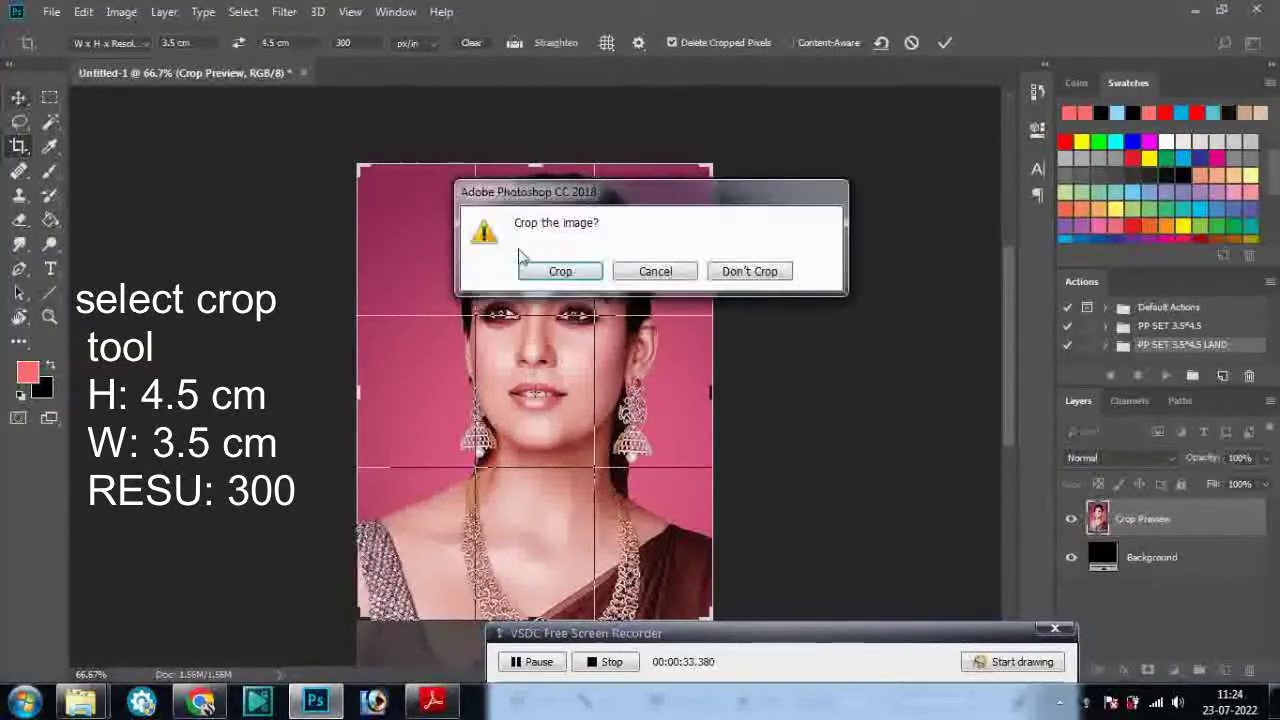
{"action": "left_click", "coordinate": [587, 276]}
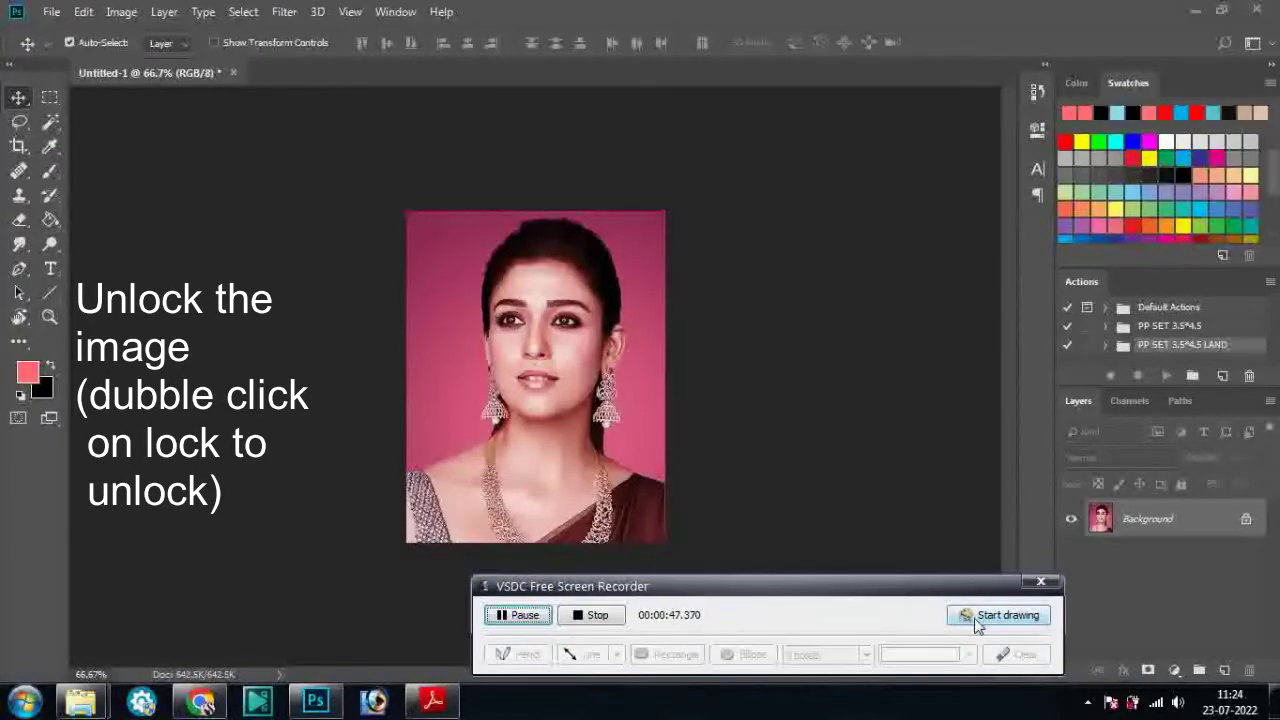
Step: Unlock the locked Background layer so the cropped portrait becomes Layer 0
{"action": "left_click", "coordinate": [980, 614]}
{"action": "left_click", "coordinate": [614, 655]}
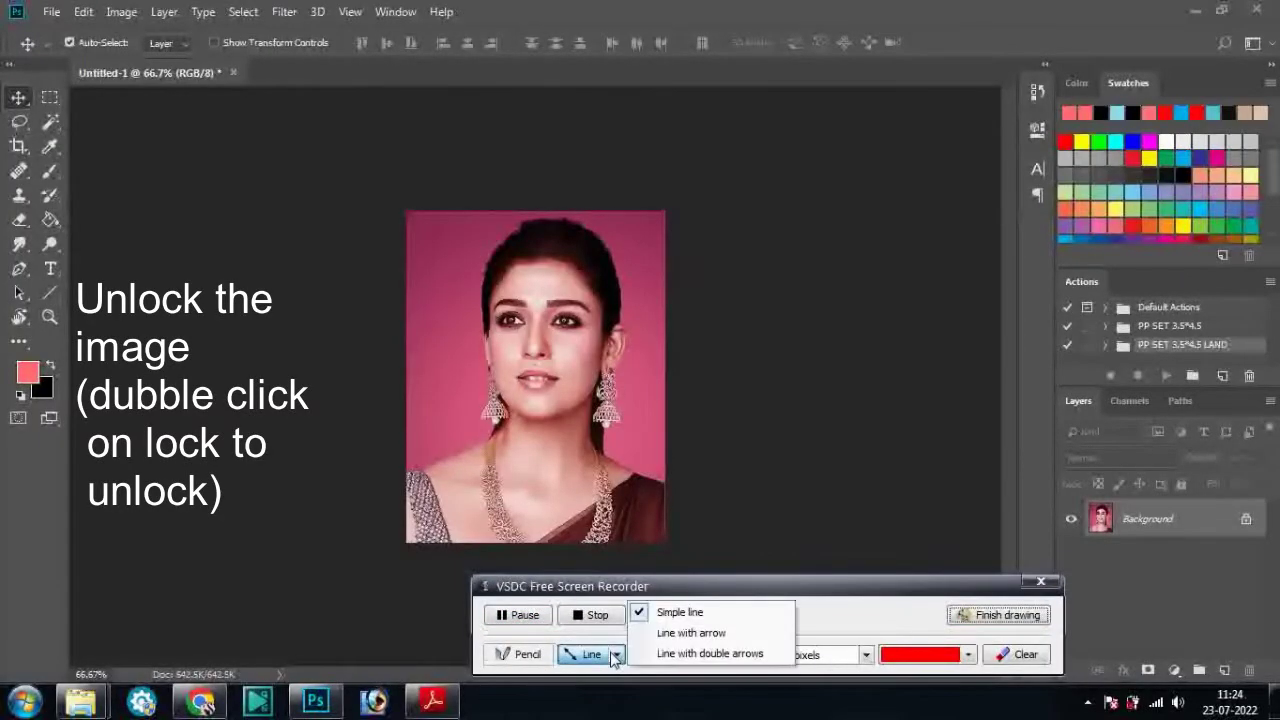
{"action": "left_click", "coordinate": [675, 633]}
{"action": "left_click", "coordinate": [587, 658]}
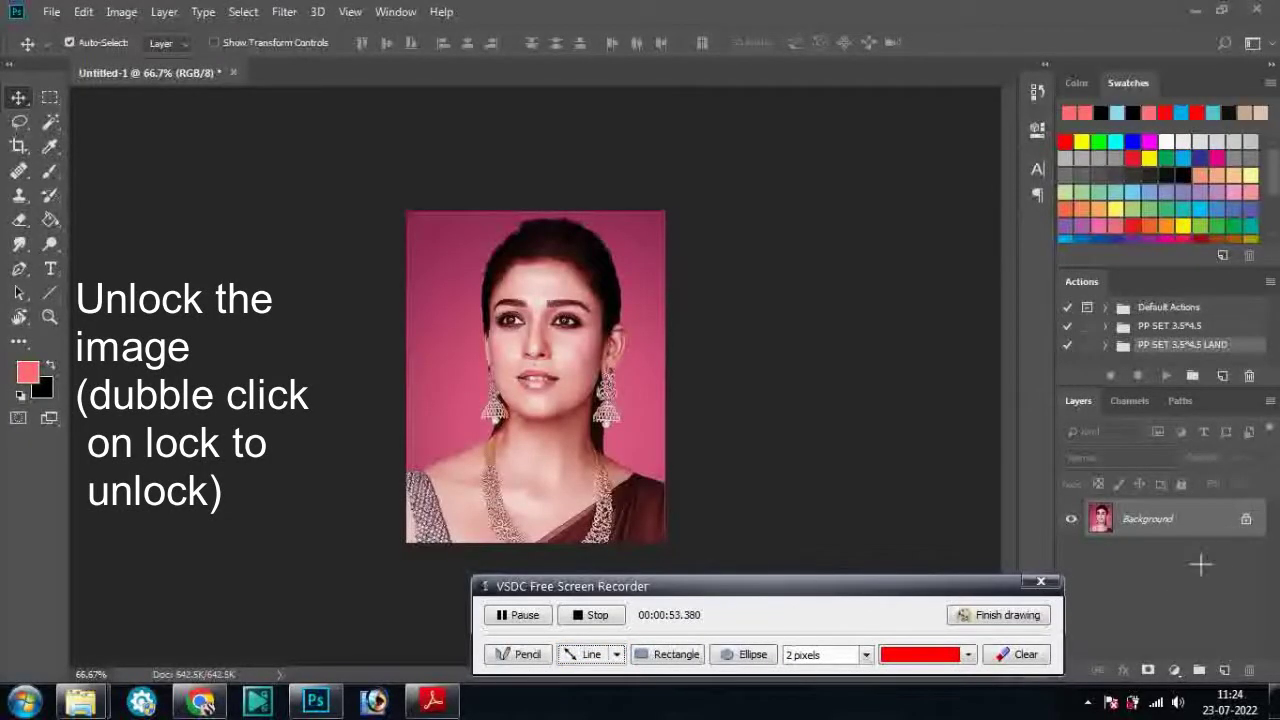
{"action": "left_click_drag", "start_coordinate": [1153, 602], "coordinate": [1194, 557]}
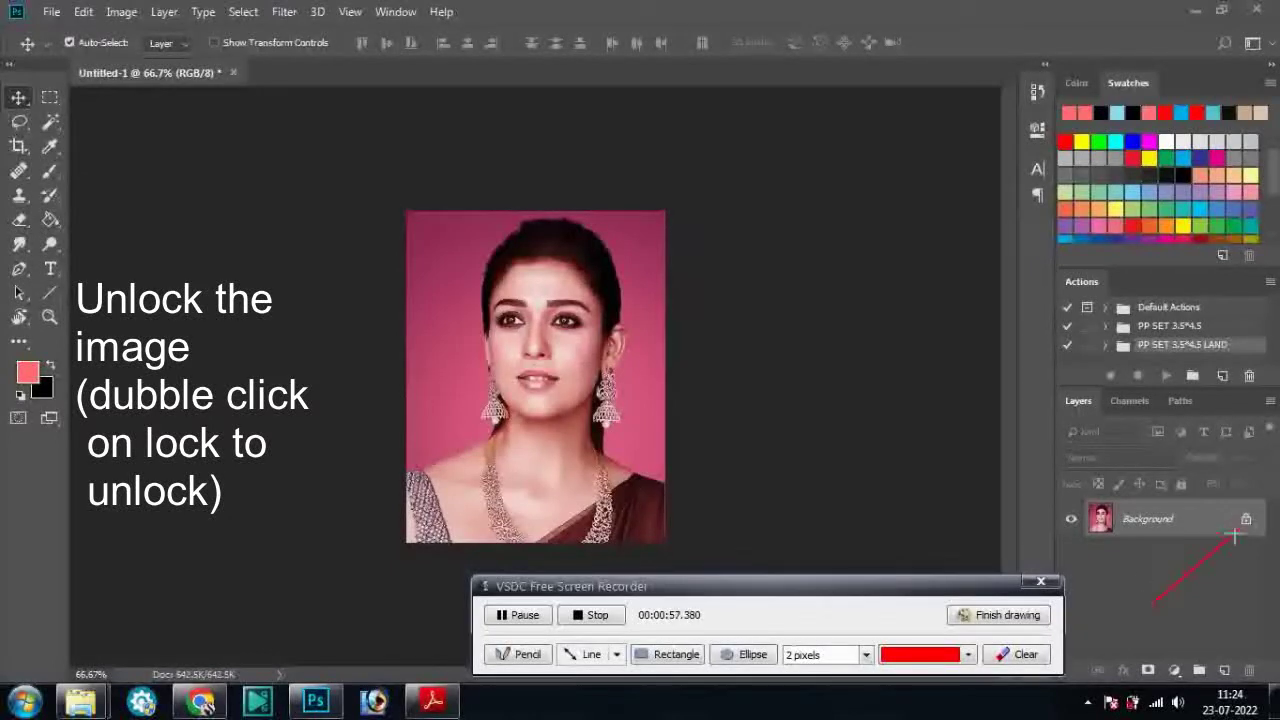
{"action": "left_click", "coordinate": [1012, 618]}
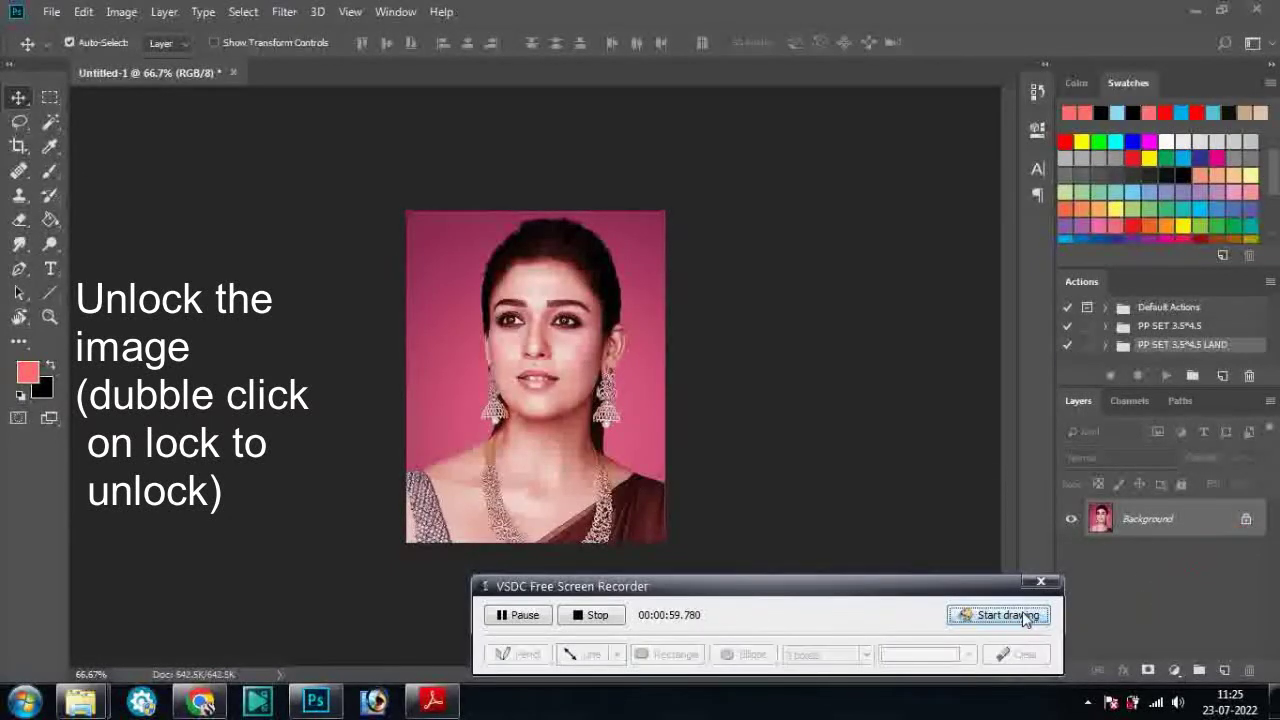
{"action": "double_click", "coordinate": [1246, 521]}
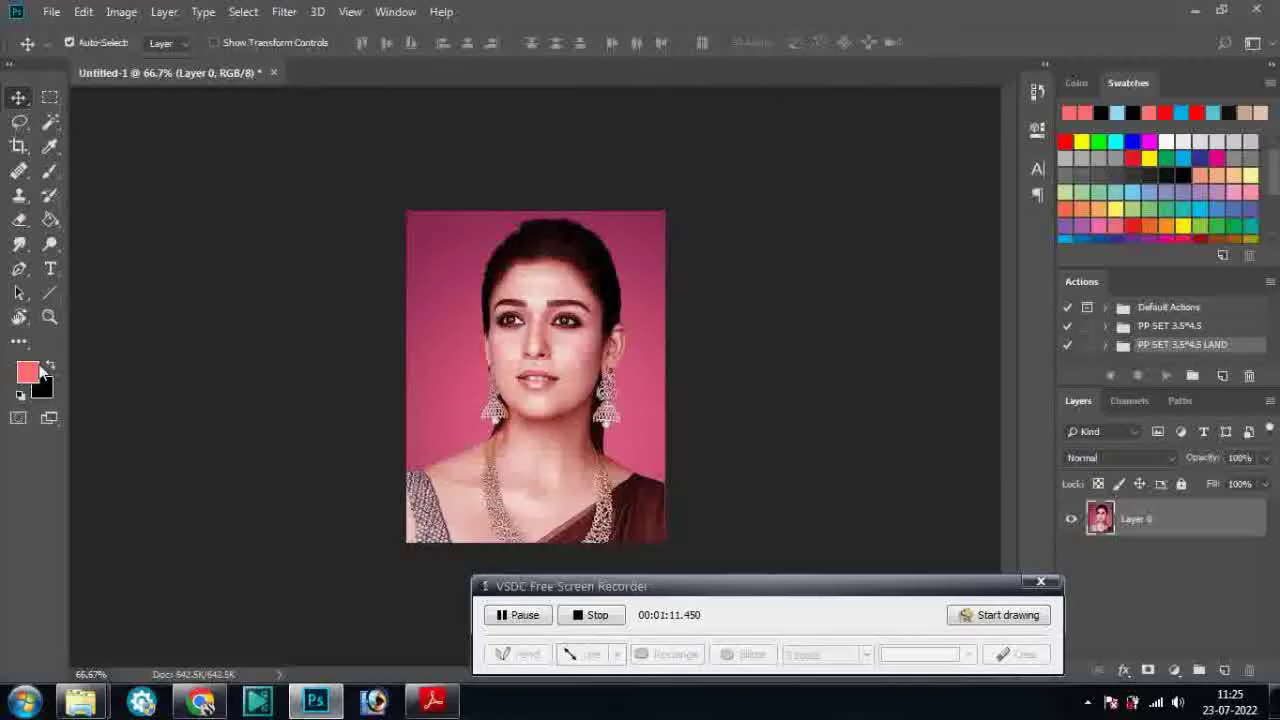
Step: Select the pink background around the woman and beside her hair with the Magic Wand
{"action": "left_click", "coordinate": [50, 122]}
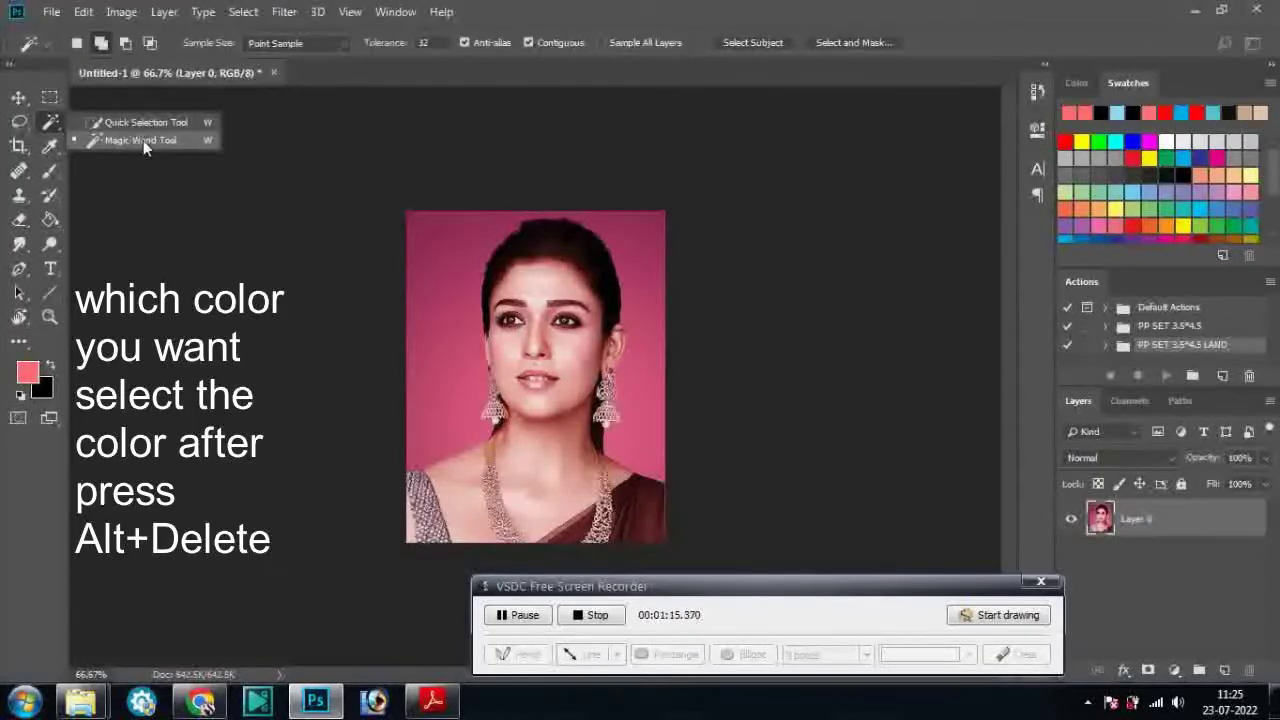
{"action": "left_click", "coordinate": [143, 140]}
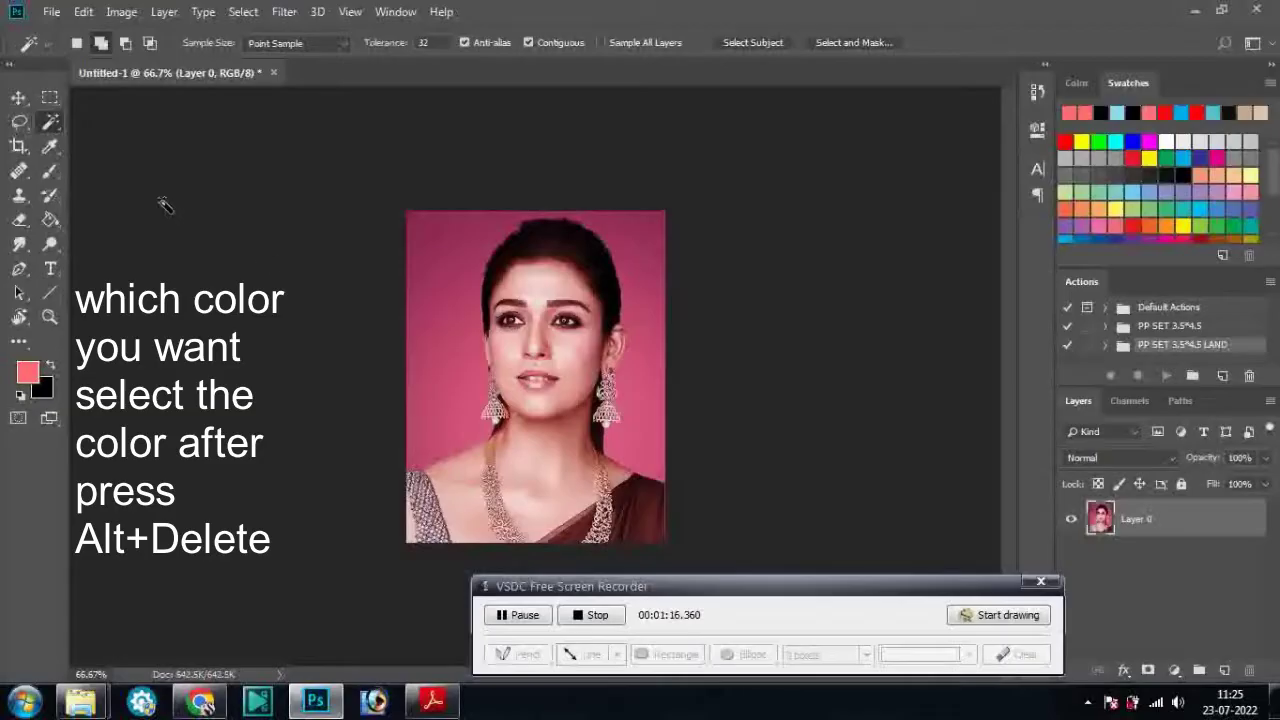
{"action": "left_click", "coordinate": [446, 269]}
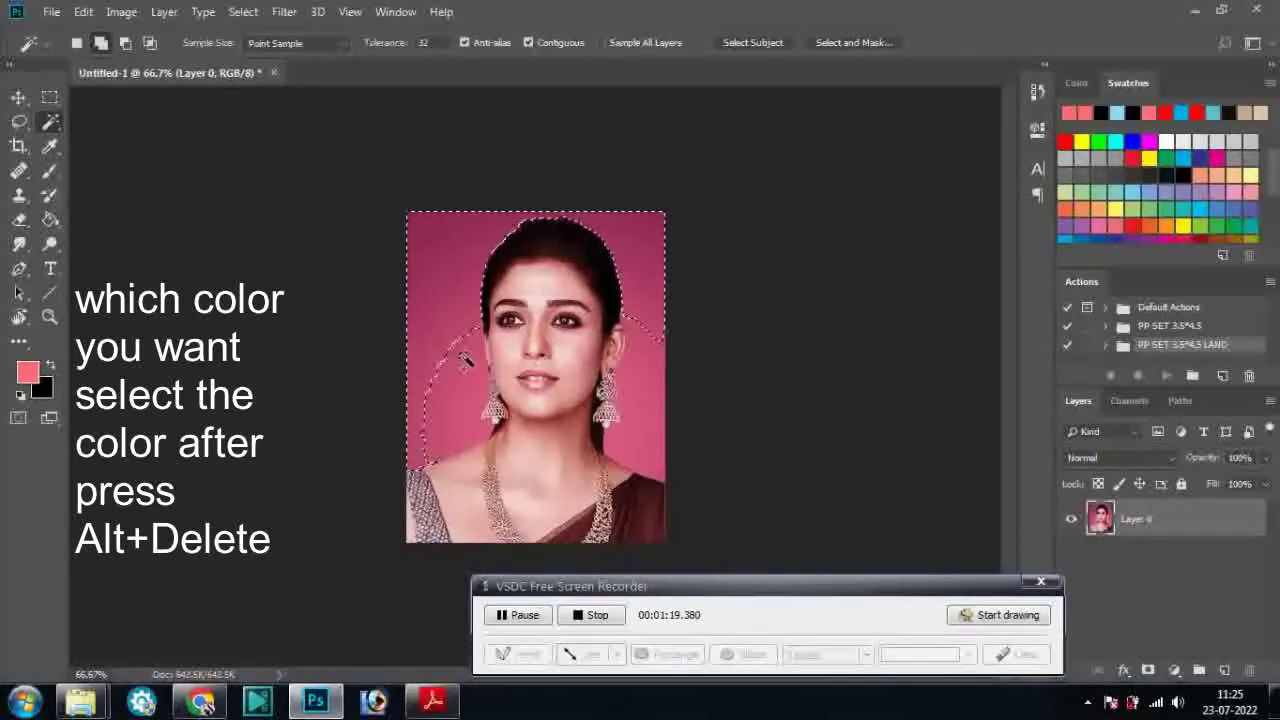
{"action": "left_click", "coordinate": [655, 340]}
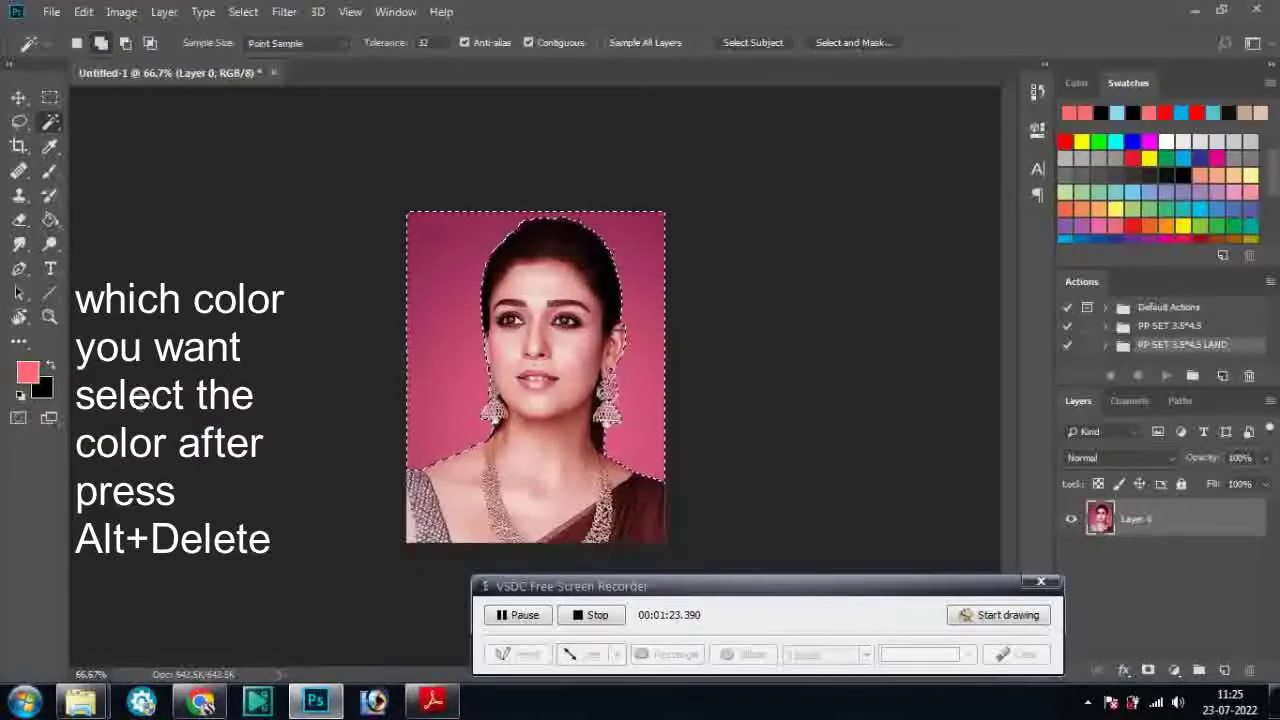
Step: Fill the selected background with the coral foreground colour and deselect
{"action": "left_click", "coordinate": [48, 366]}
{"action": "left_click", "coordinate": [47, 367]}
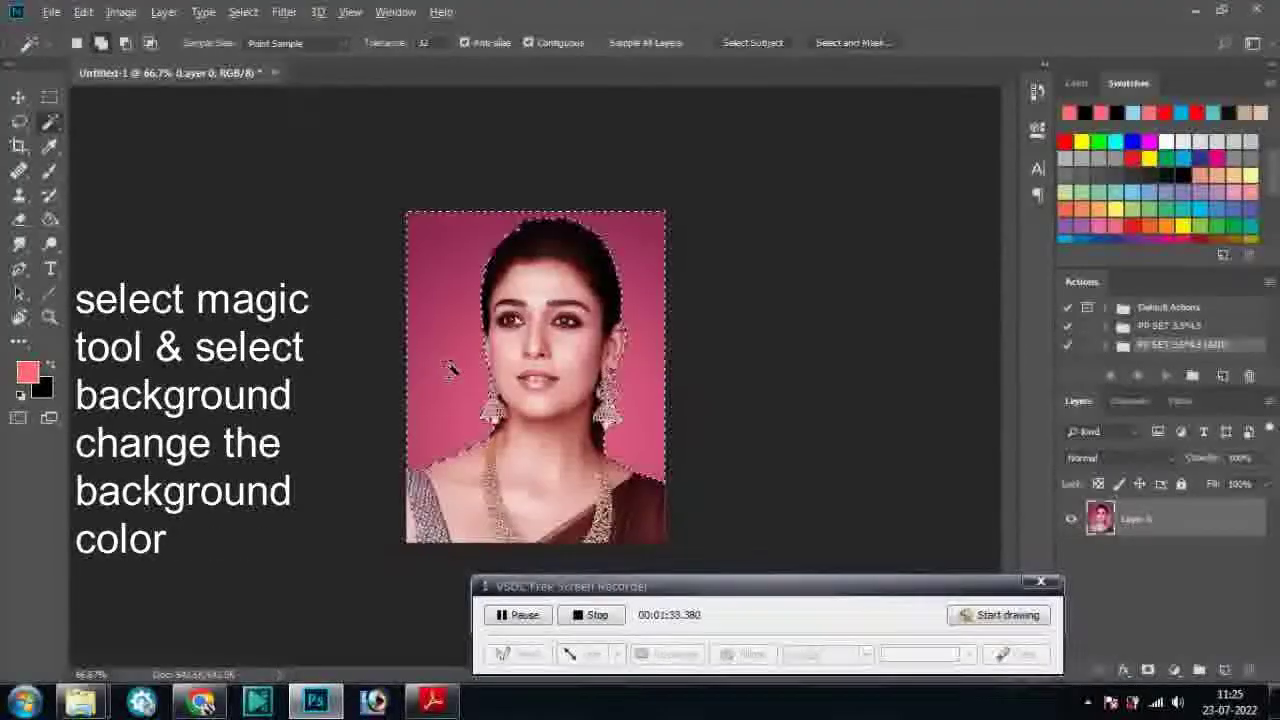
{"action": "key", "text": "alt+Delete"}
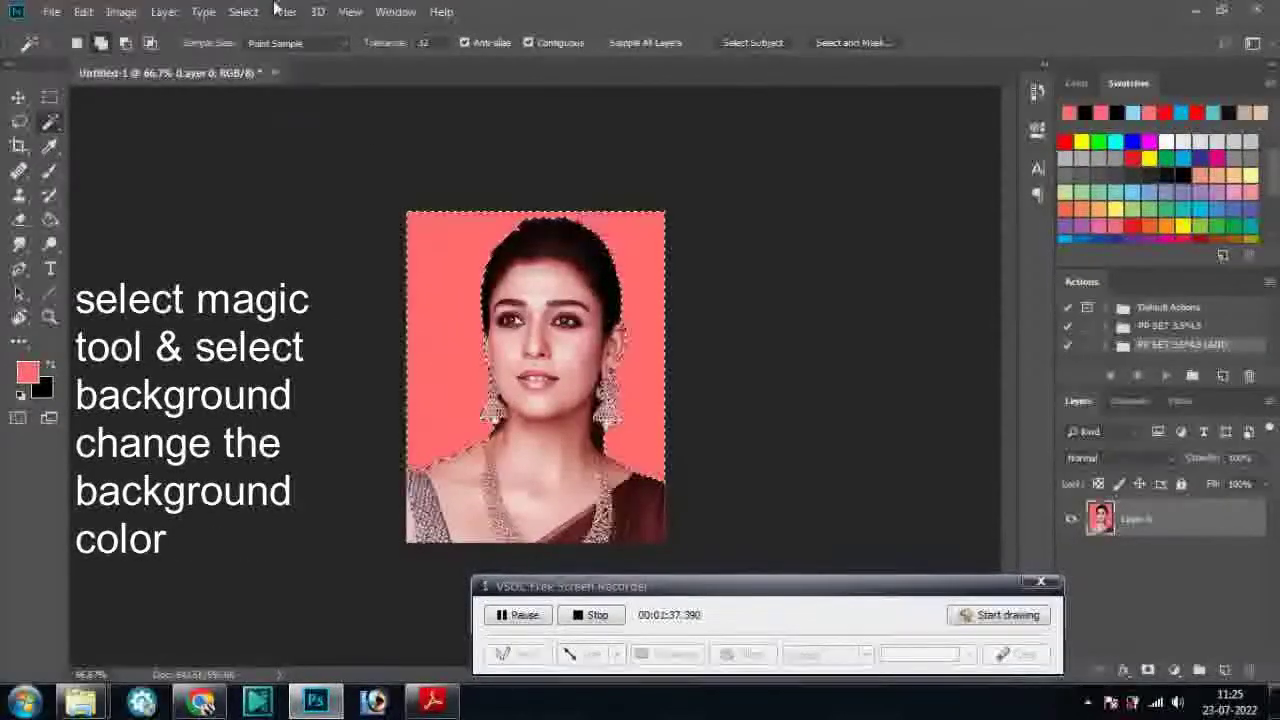
{"action": "left_click", "coordinate": [243, 12]}
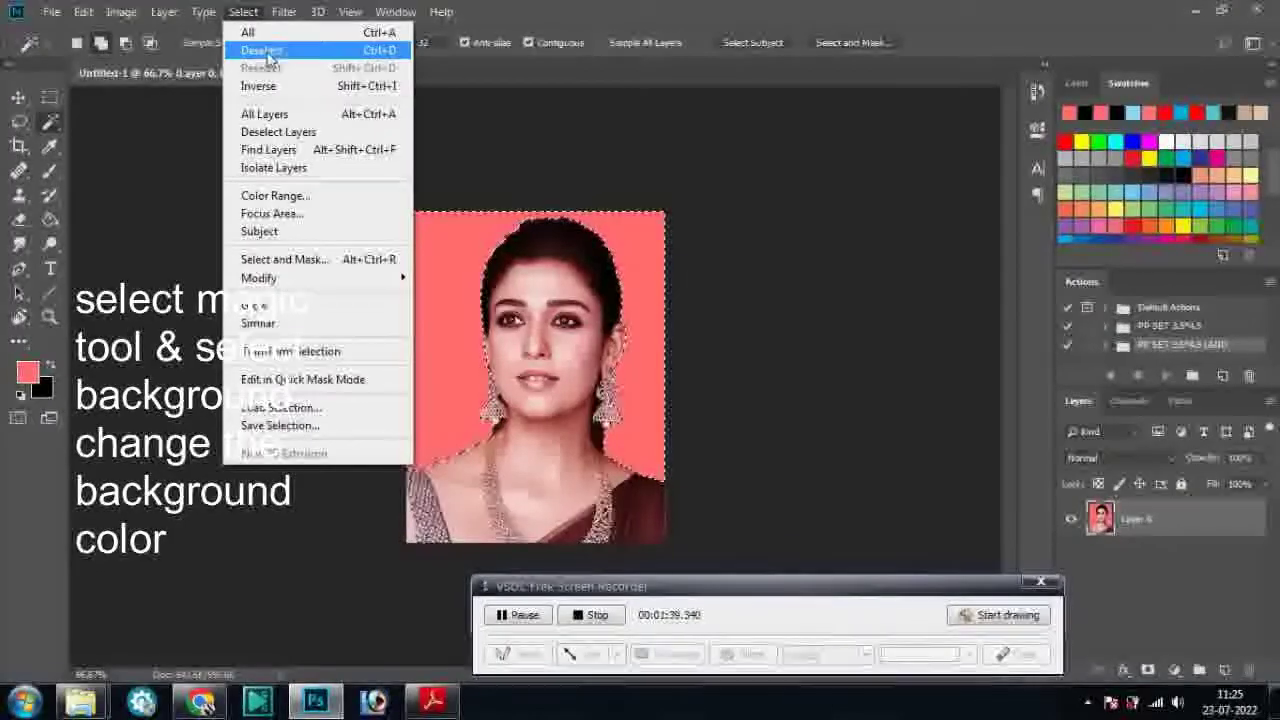
{"action": "left_click", "coordinate": [261, 50]}
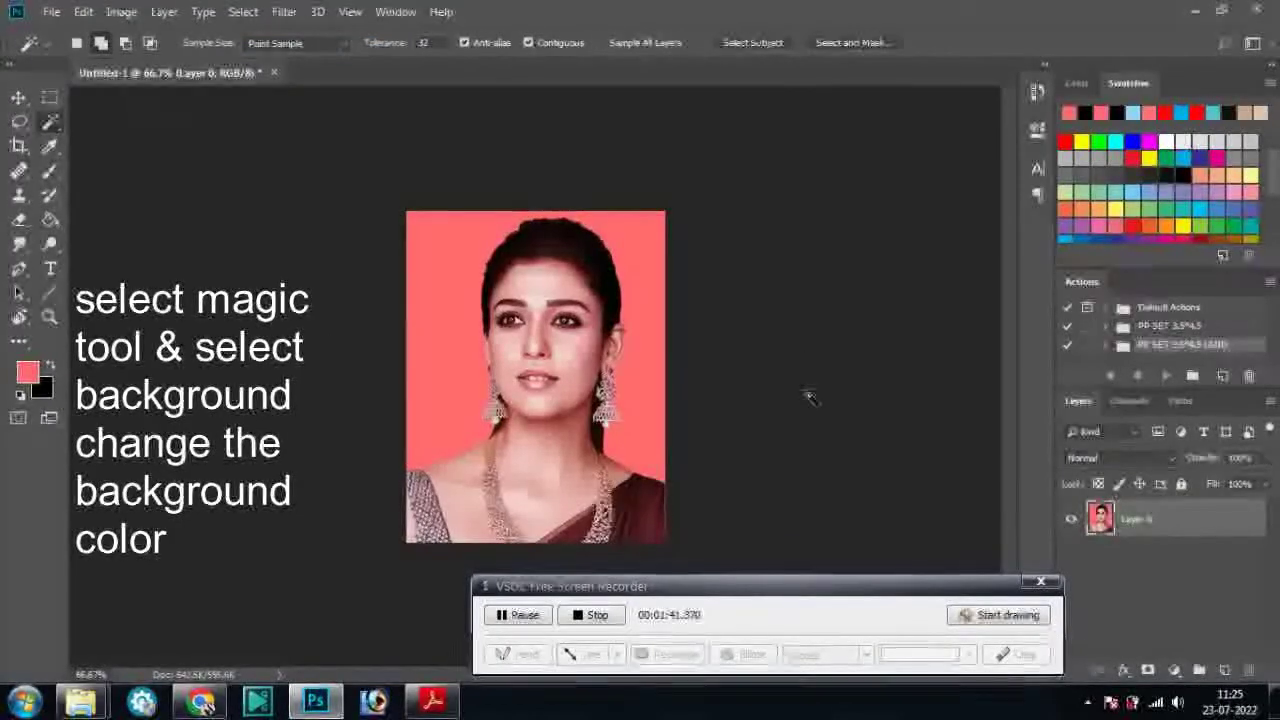
{"action": "left_click", "coordinate": [18, 97]}
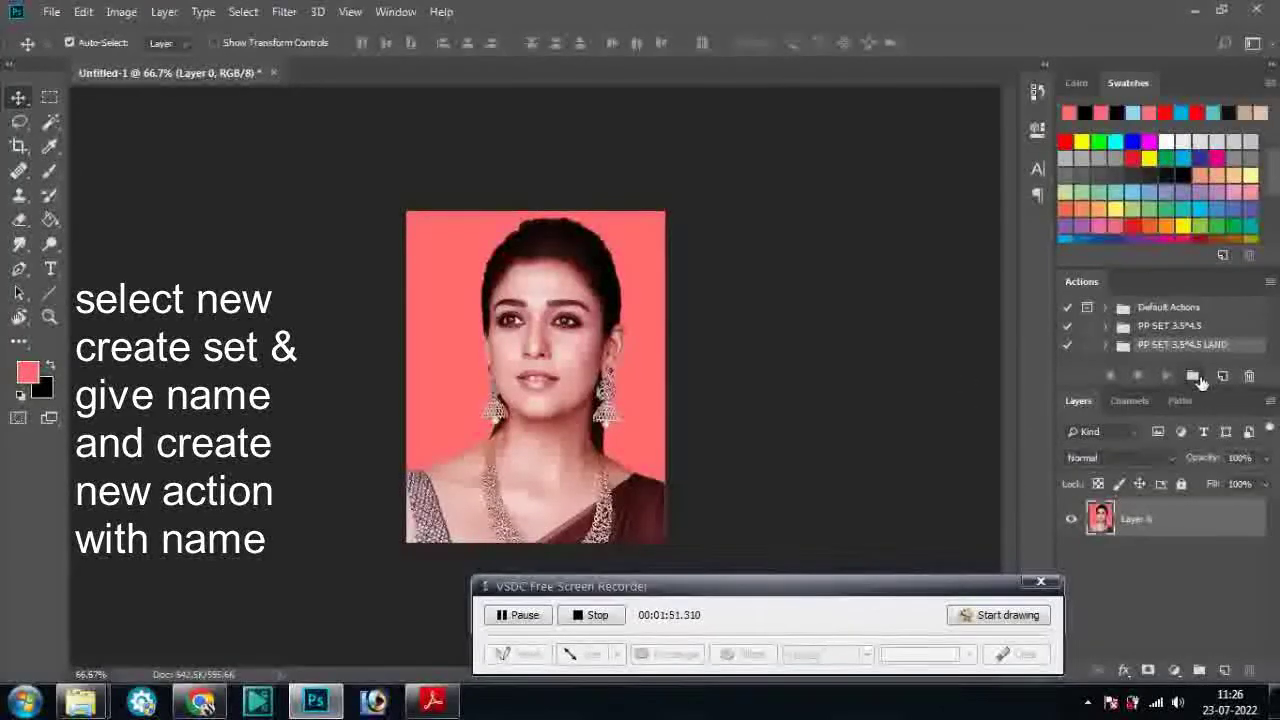
Step: Add a new action set called 'PASSPORT SIZE PHOTO' in the Actions panel
{"action": "left_click", "coordinate": [1193, 377]}
{"action": "type", "text": "PASSPO"}
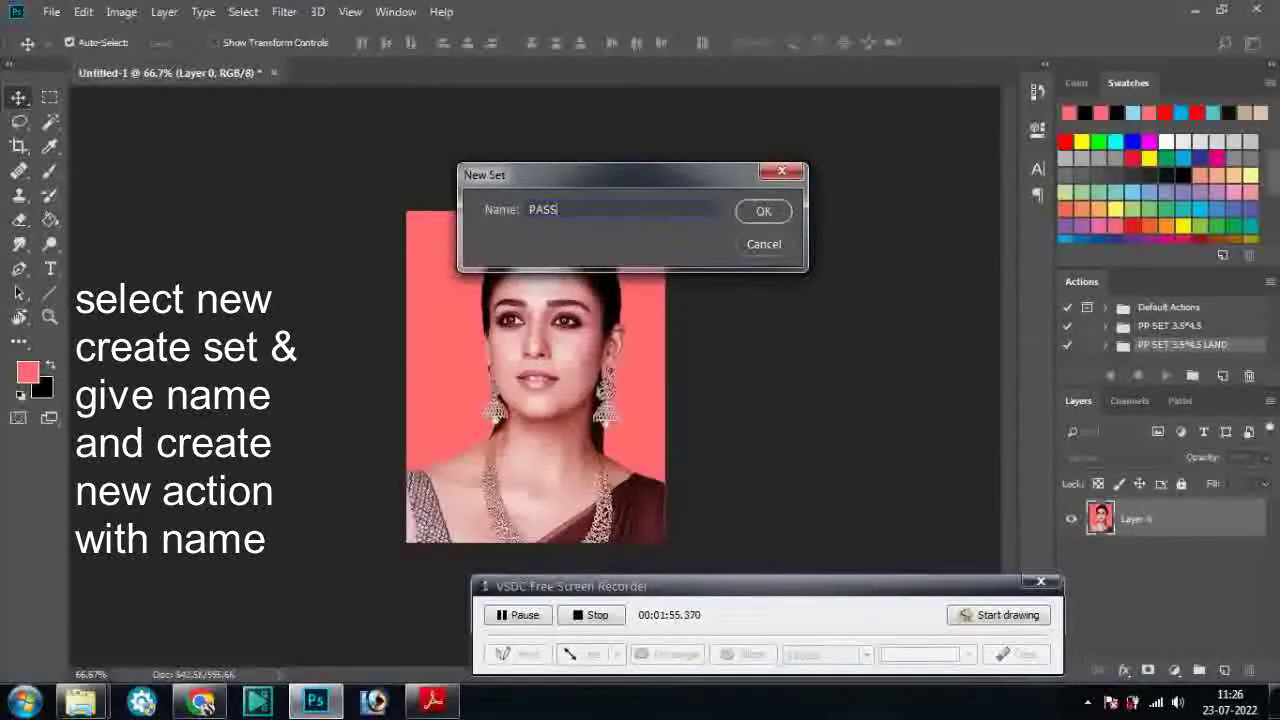
{"action": "type", "text": "RT "}
{"action": "type", "text": "SIZE"}
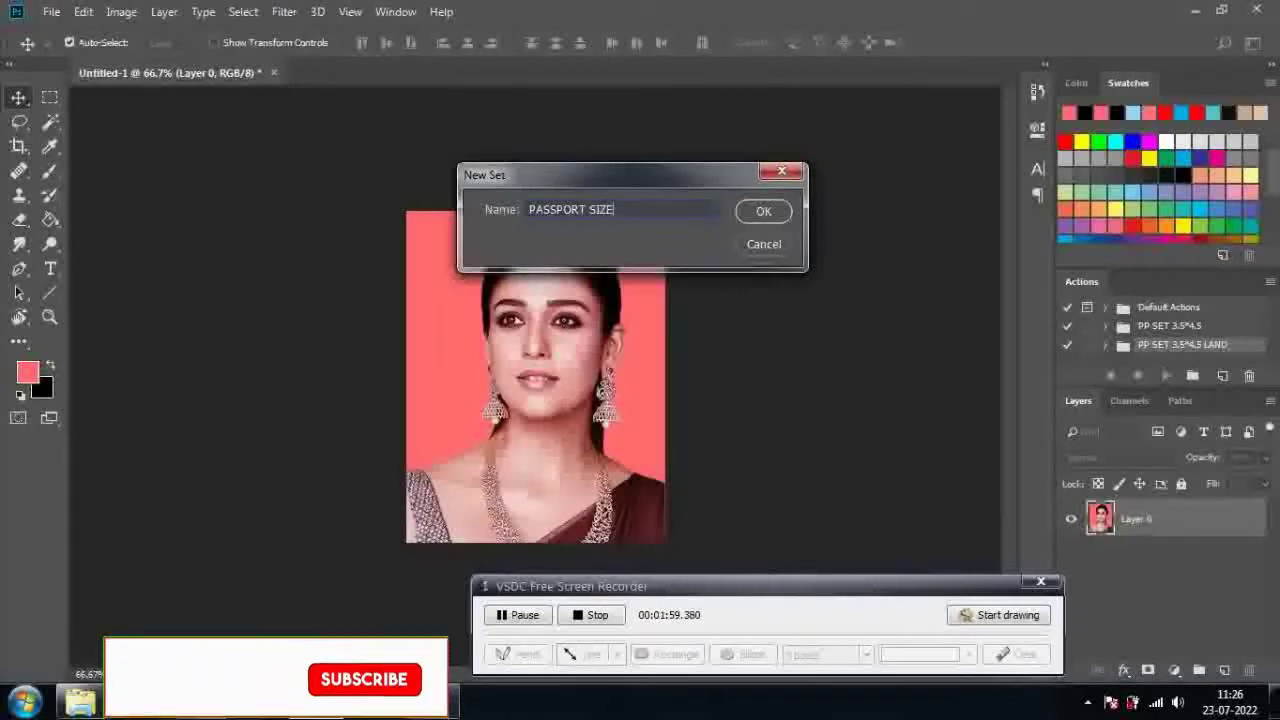
{"action": "type", "text": " PHOTO"}
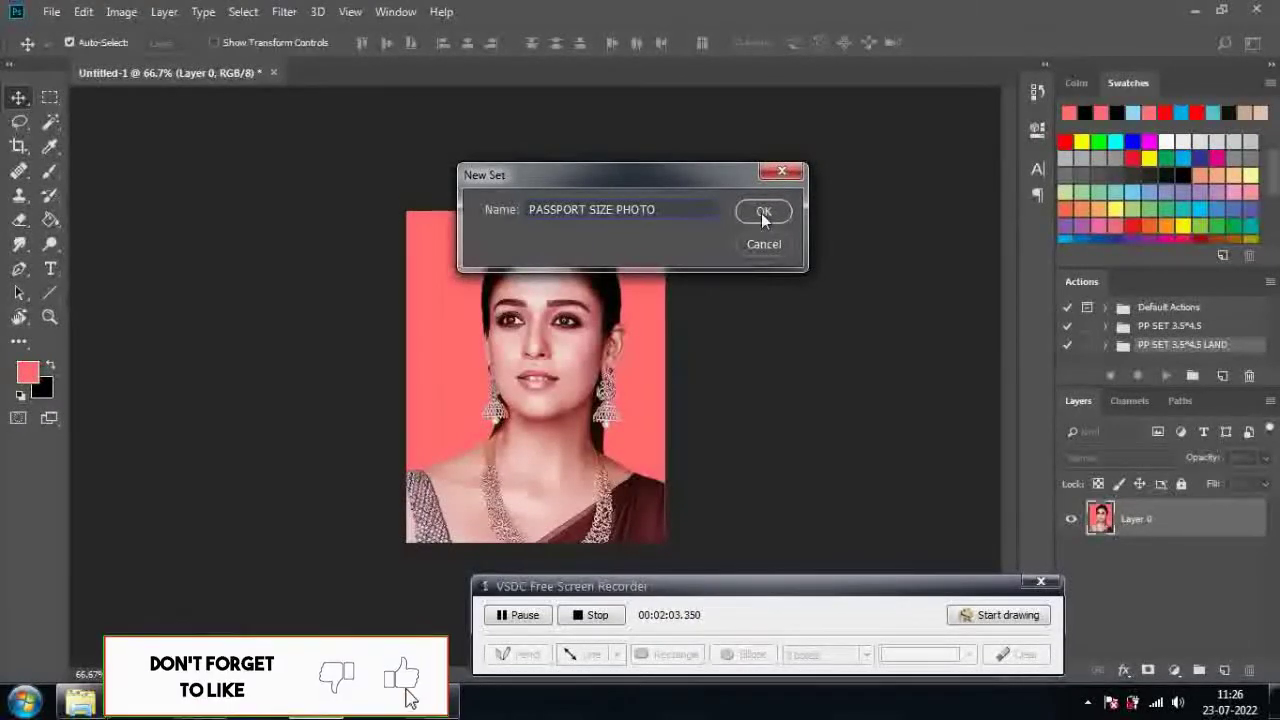
{"action": "left_click", "coordinate": [761, 213]}
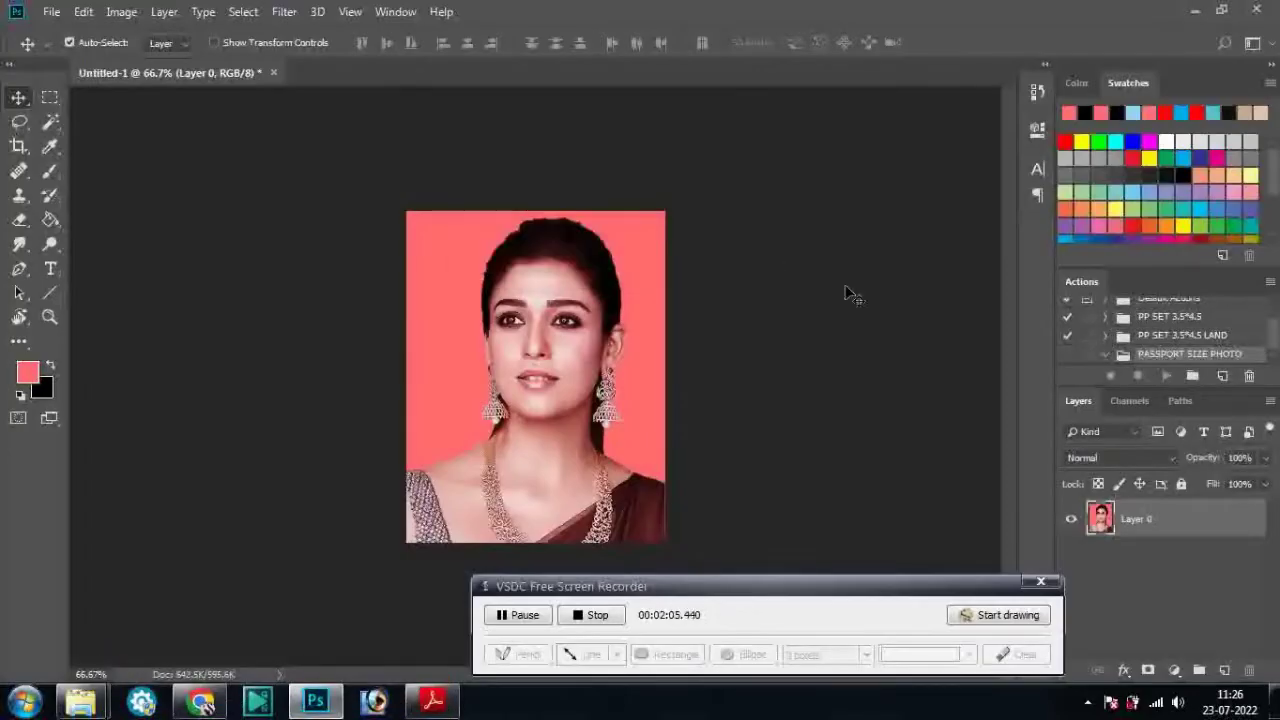
Step: Start recording a new action 'PHOTO 4*6' with F2 as its function-key shortcut
{"action": "left_click", "coordinate": [1222, 378]}
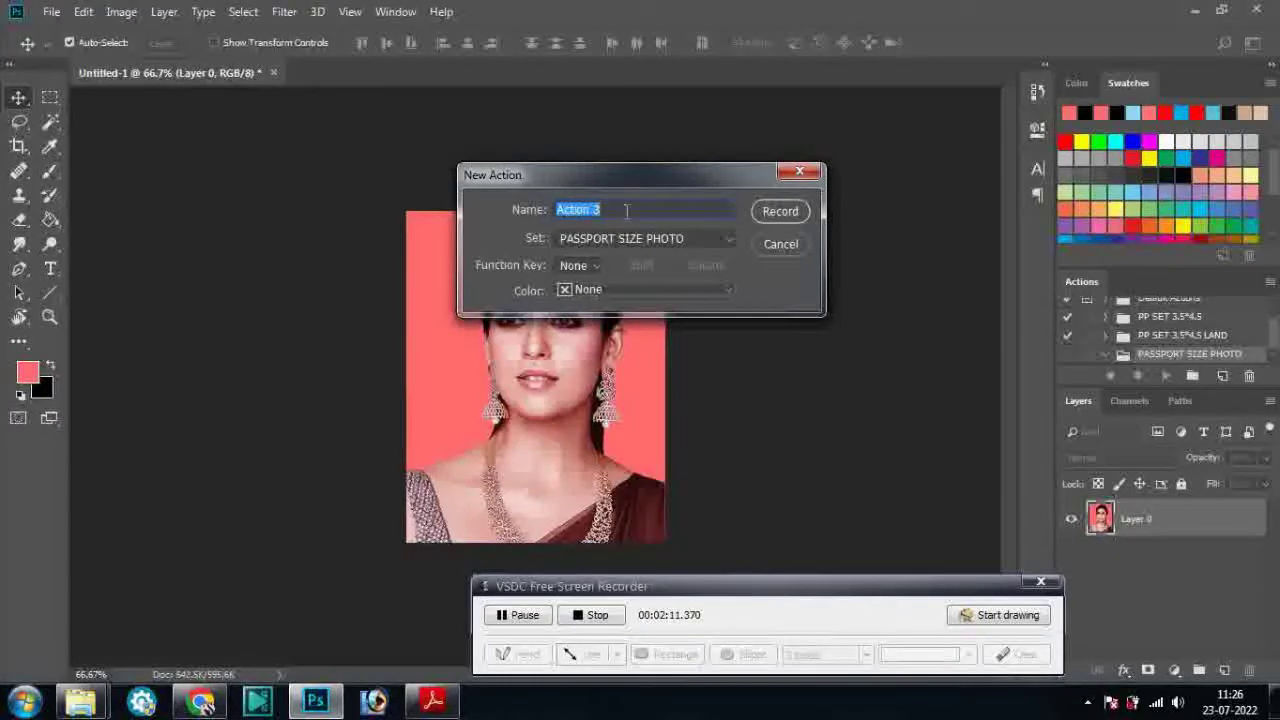
{"action": "type", "text": "PHOTO  4*6"}
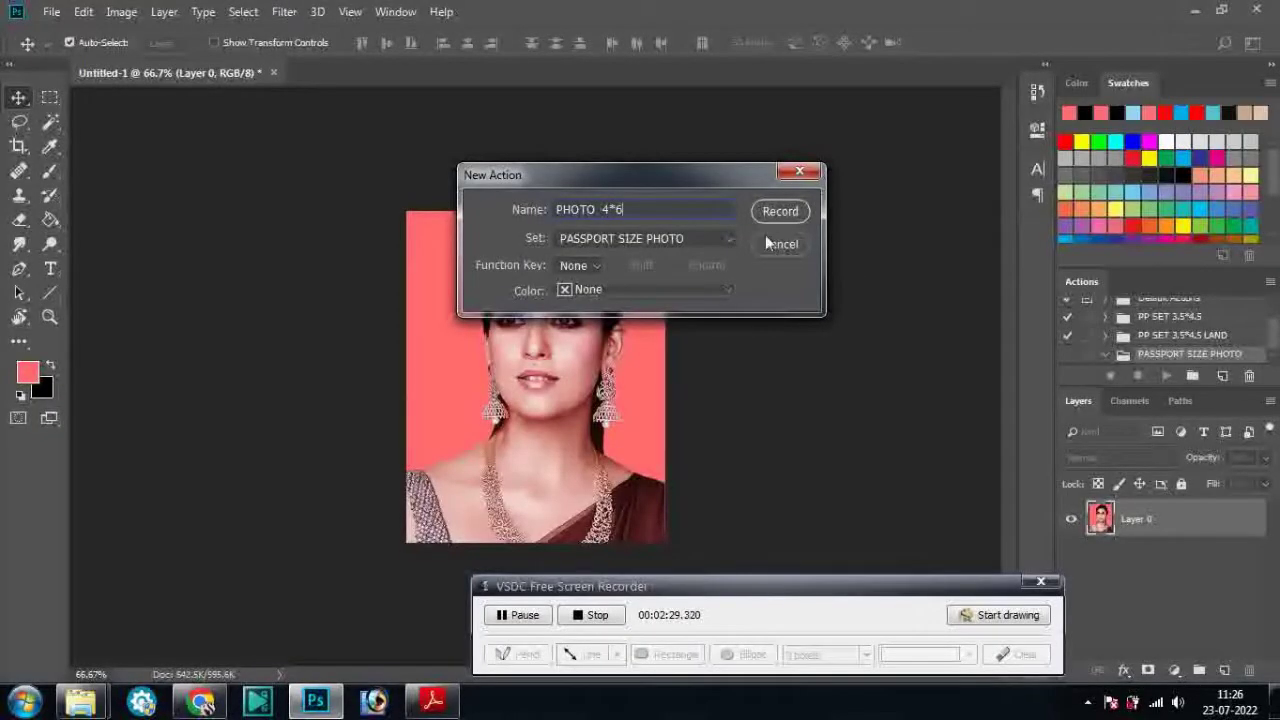
{"action": "left_click", "coordinate": [592, 267]}
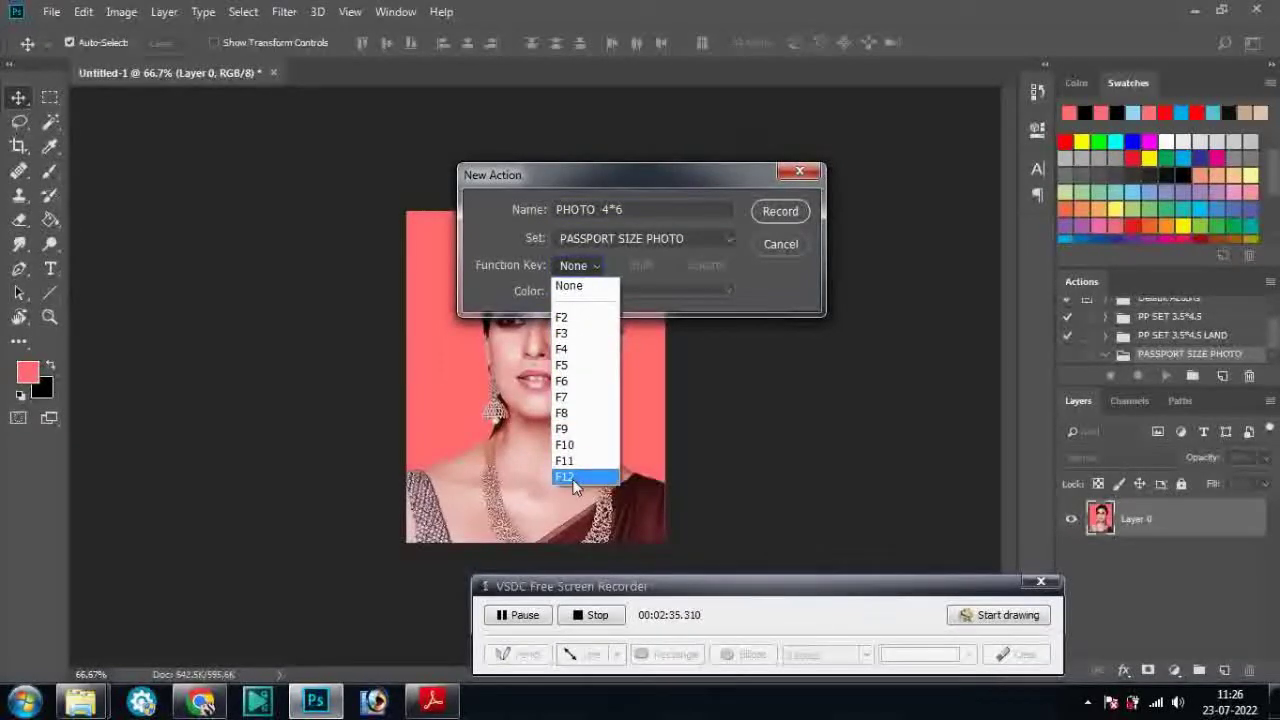
{"action": "left_click", "coordinate": [576, 325]}
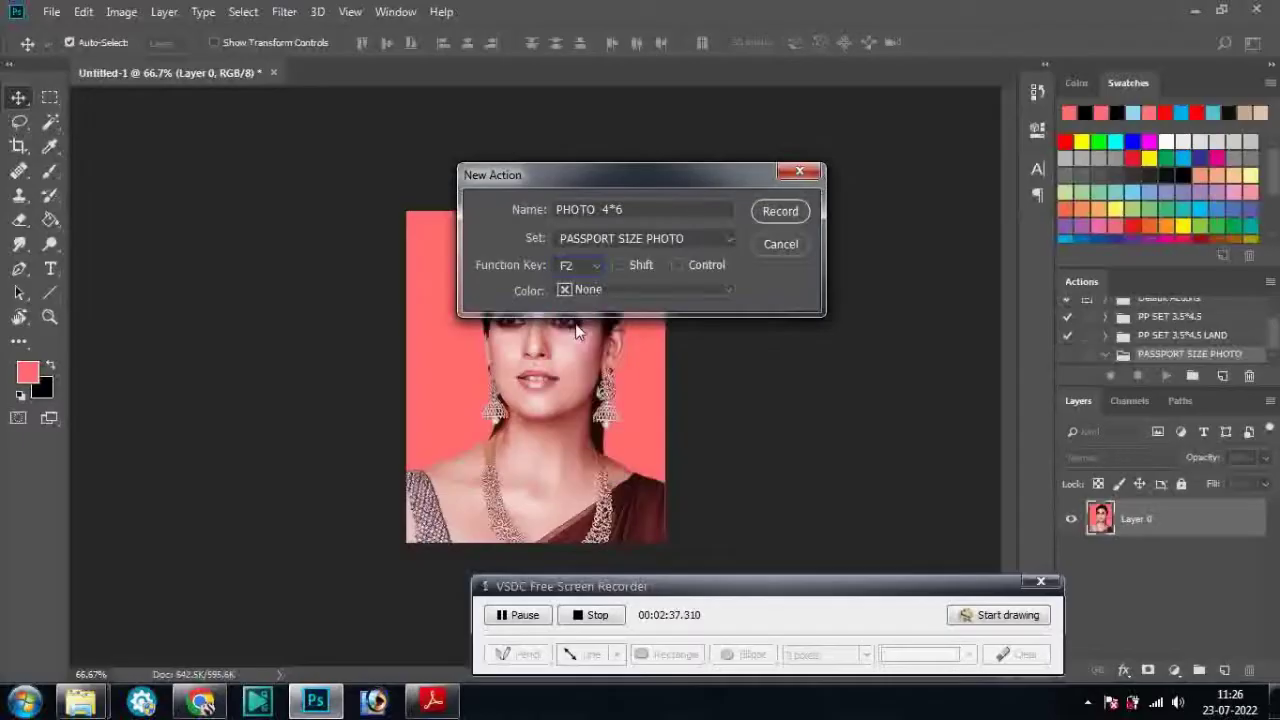
{"action": "left_click", "coordinate": [778, 211]}
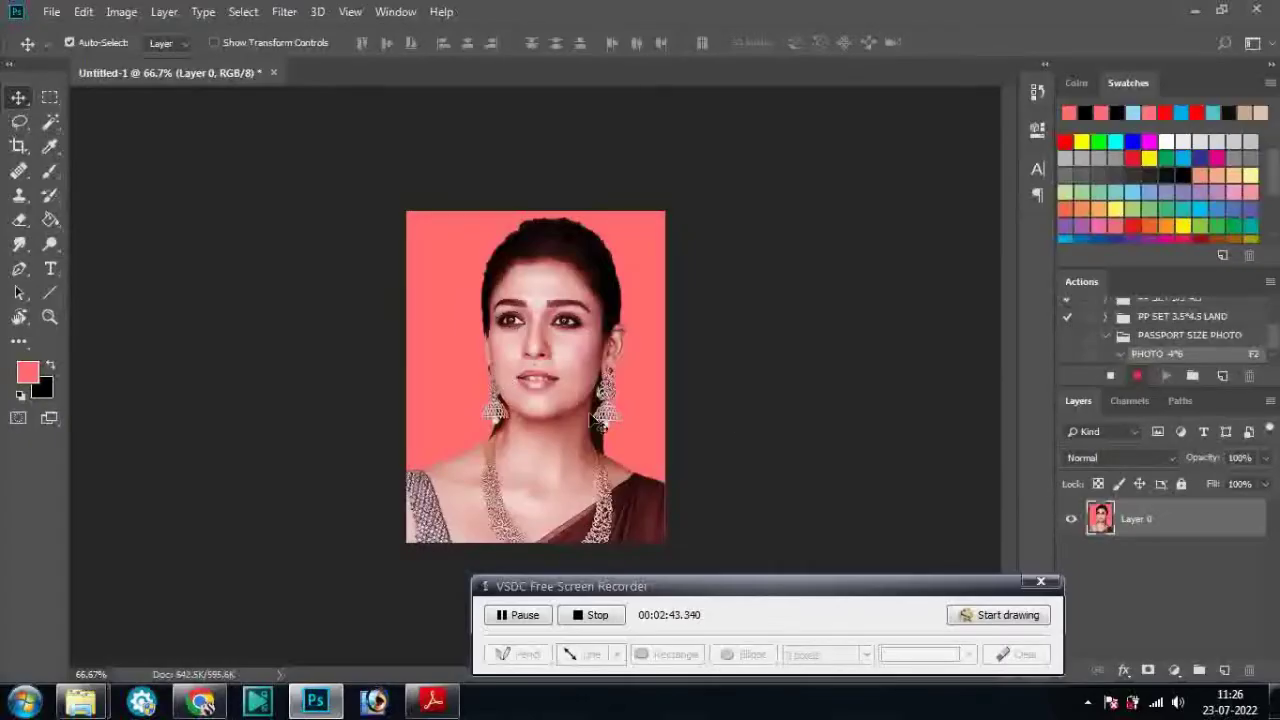
Step: Record Select All and Copy of the entire portrait into the action
{"action": "left_click", "coordinate": [246, 18]}
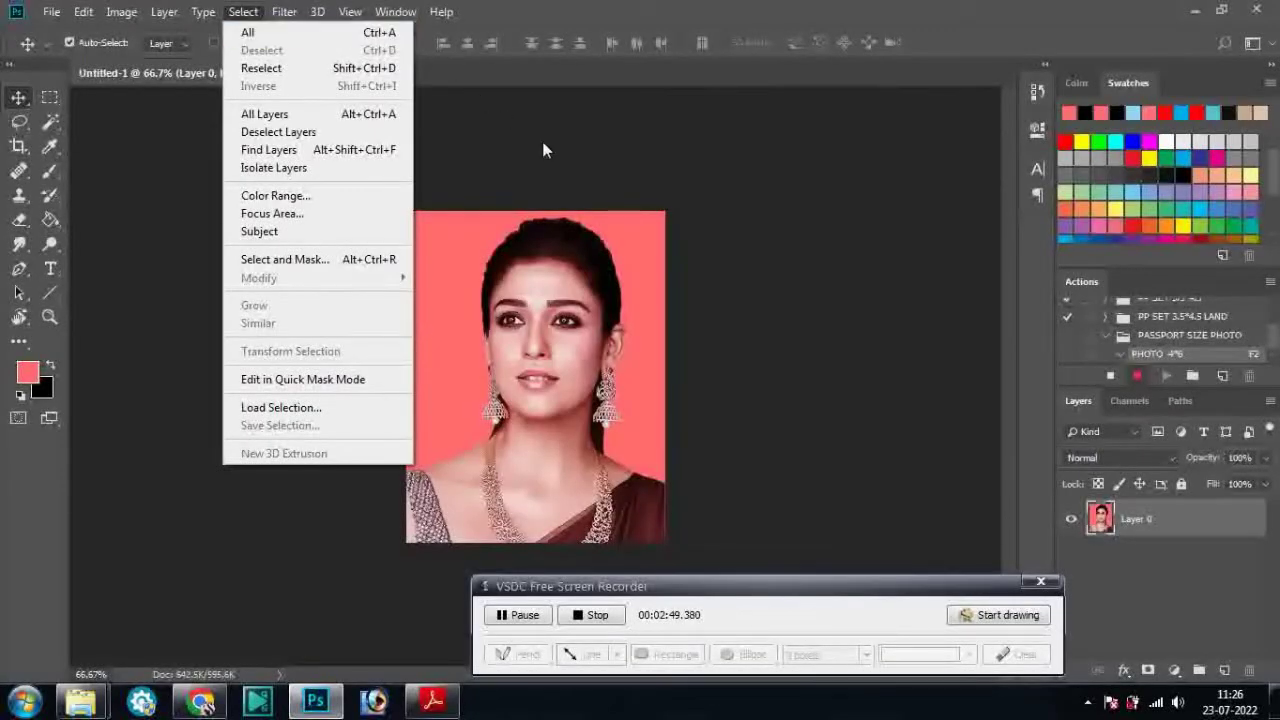
{"action": "left_click", "coordinate": [1006, 620]}
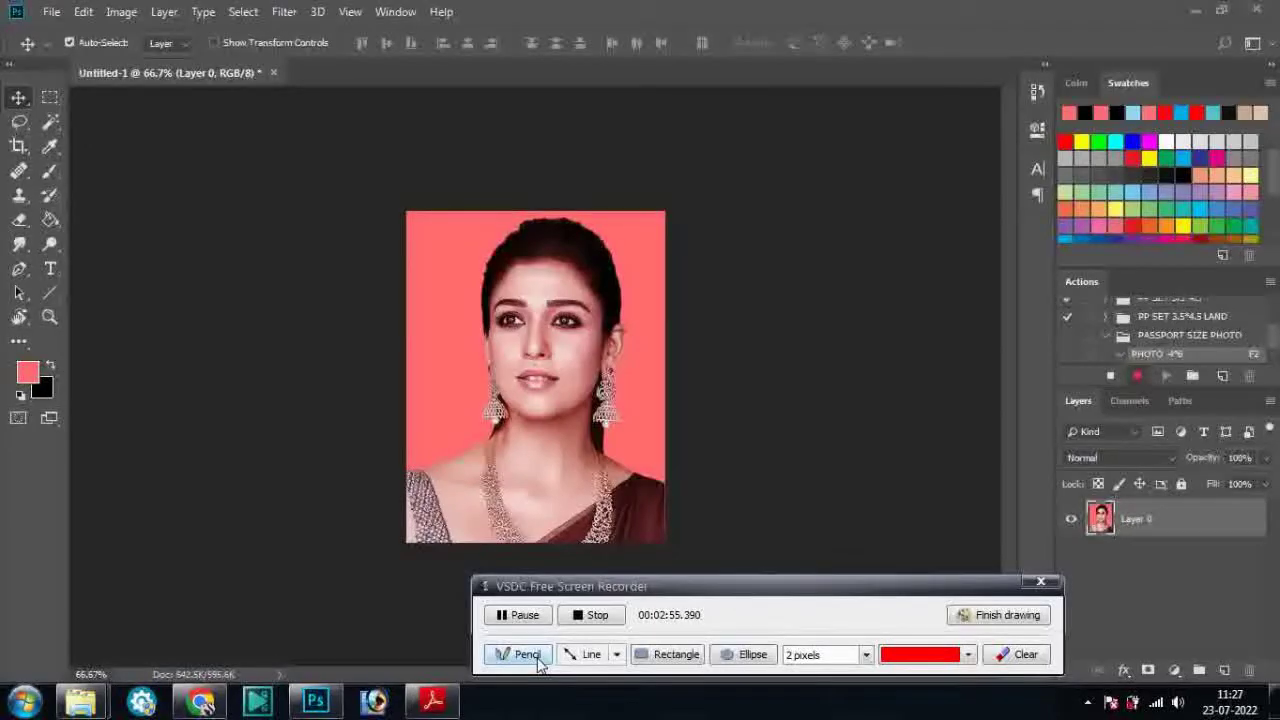
{"action": "left_click", "coordinate": [988, 617]}
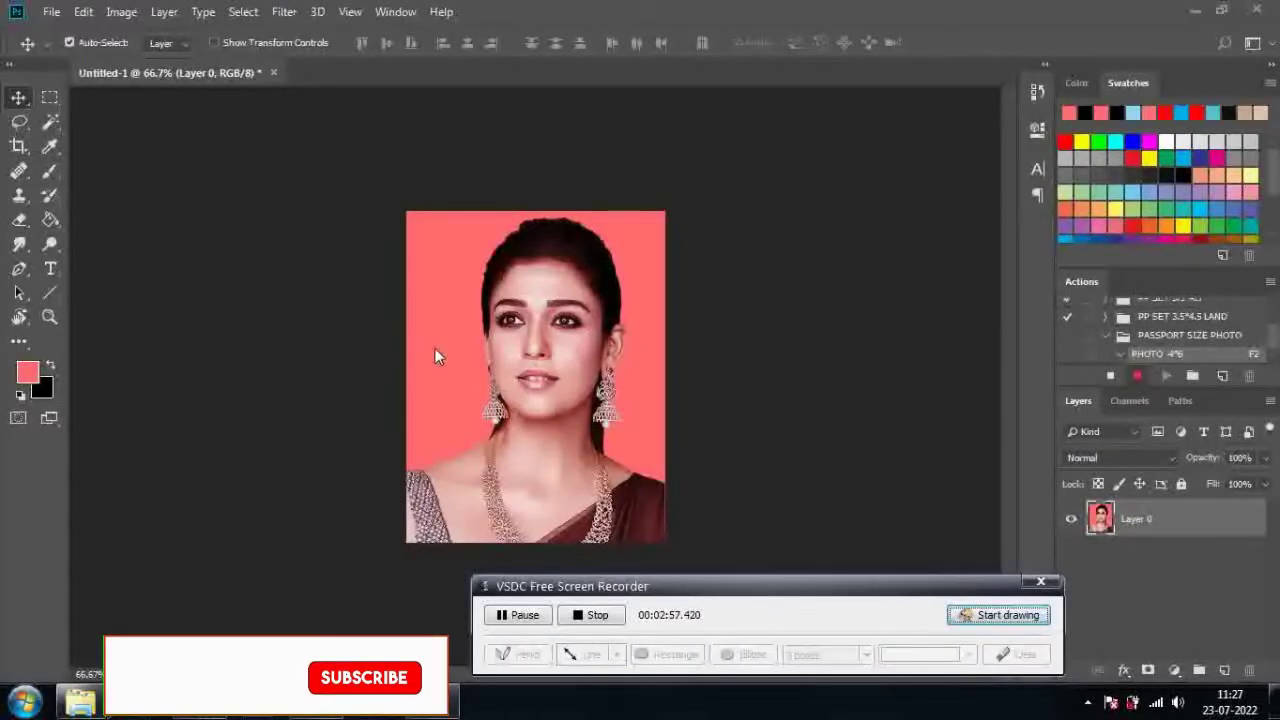
{"action": "left_click", "coordinate": [243, 12]}
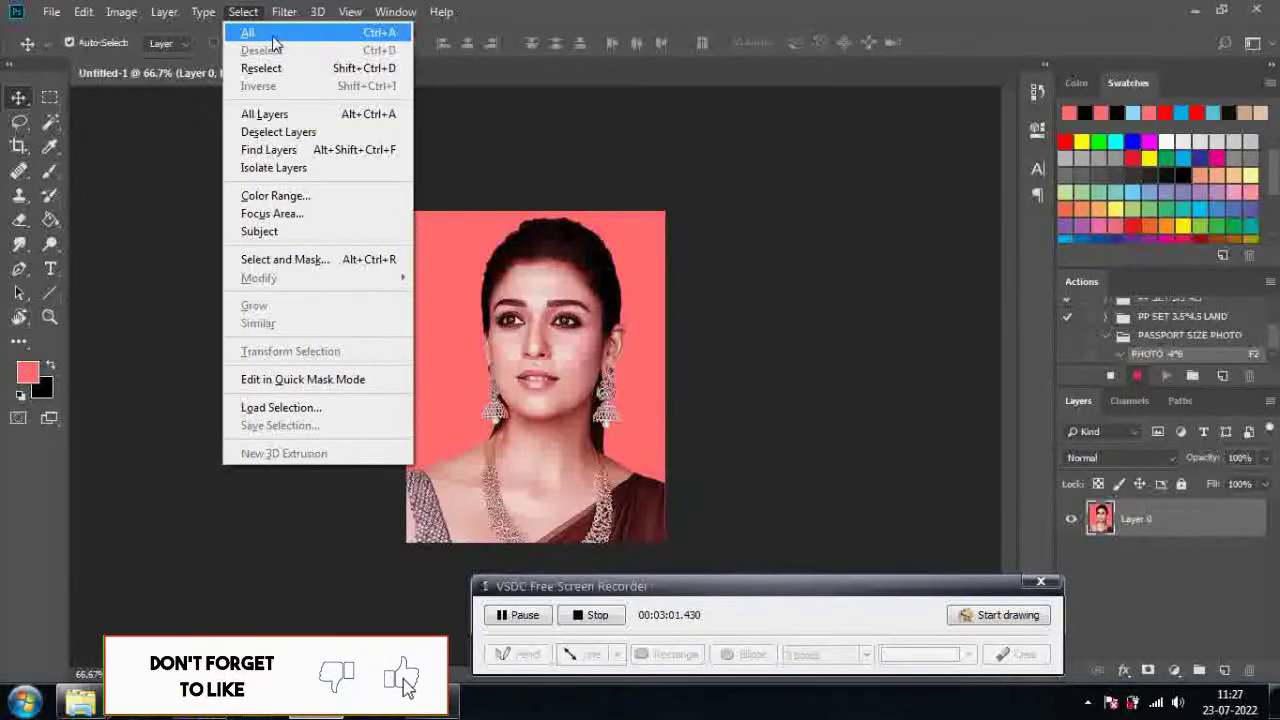
{"action": "left_click", "coordinate": [272, 36]}
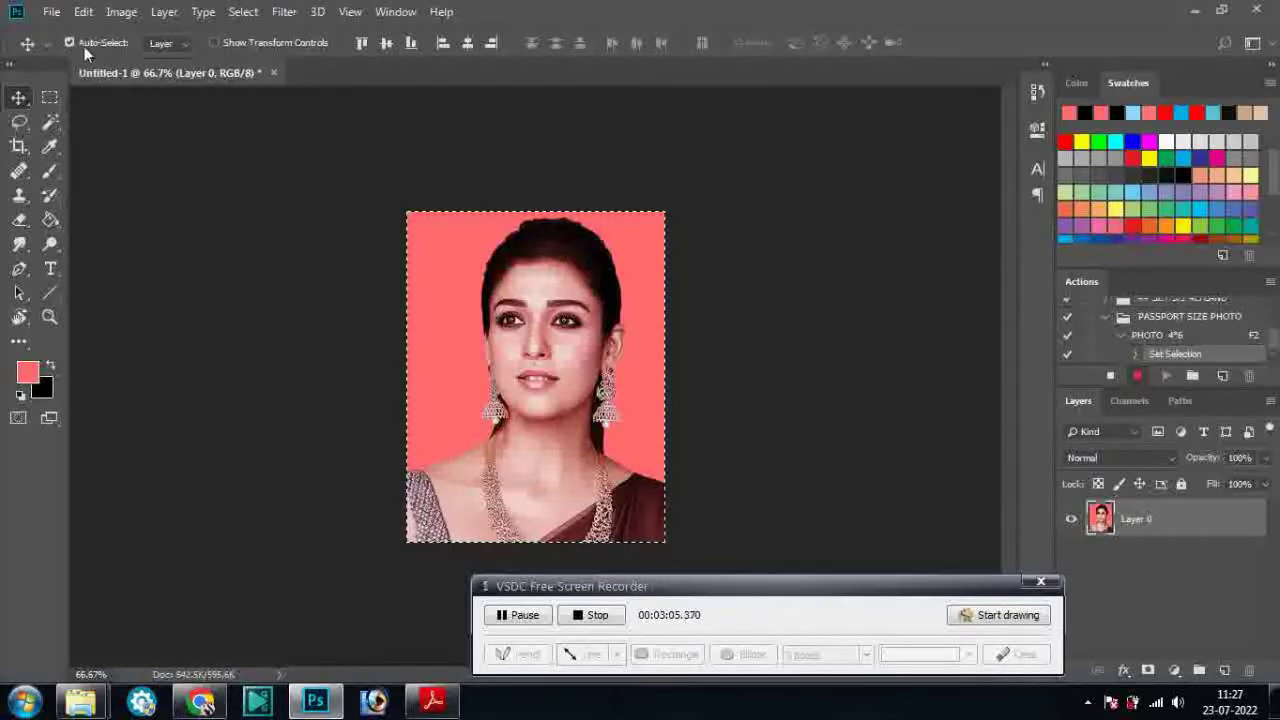
{"action": "left_click", "coordinate": [83, 12]}
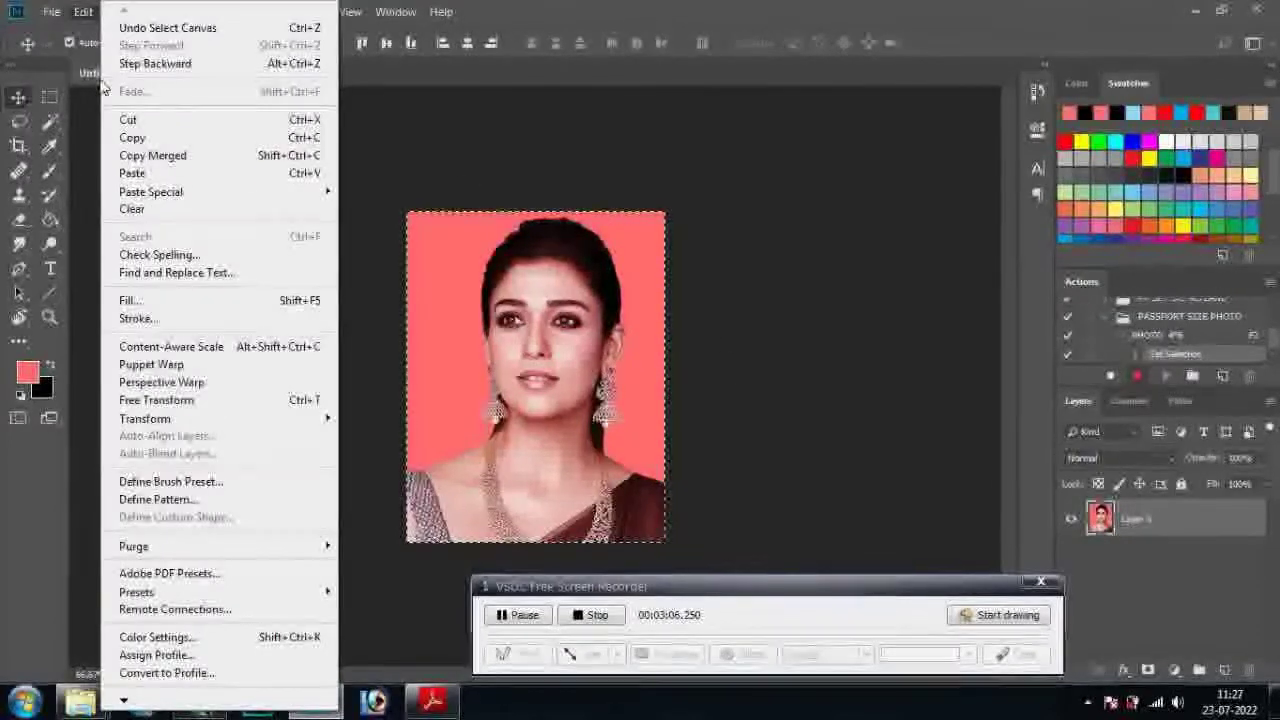
{"action": "left_click", "coordinate": [141, 143]}
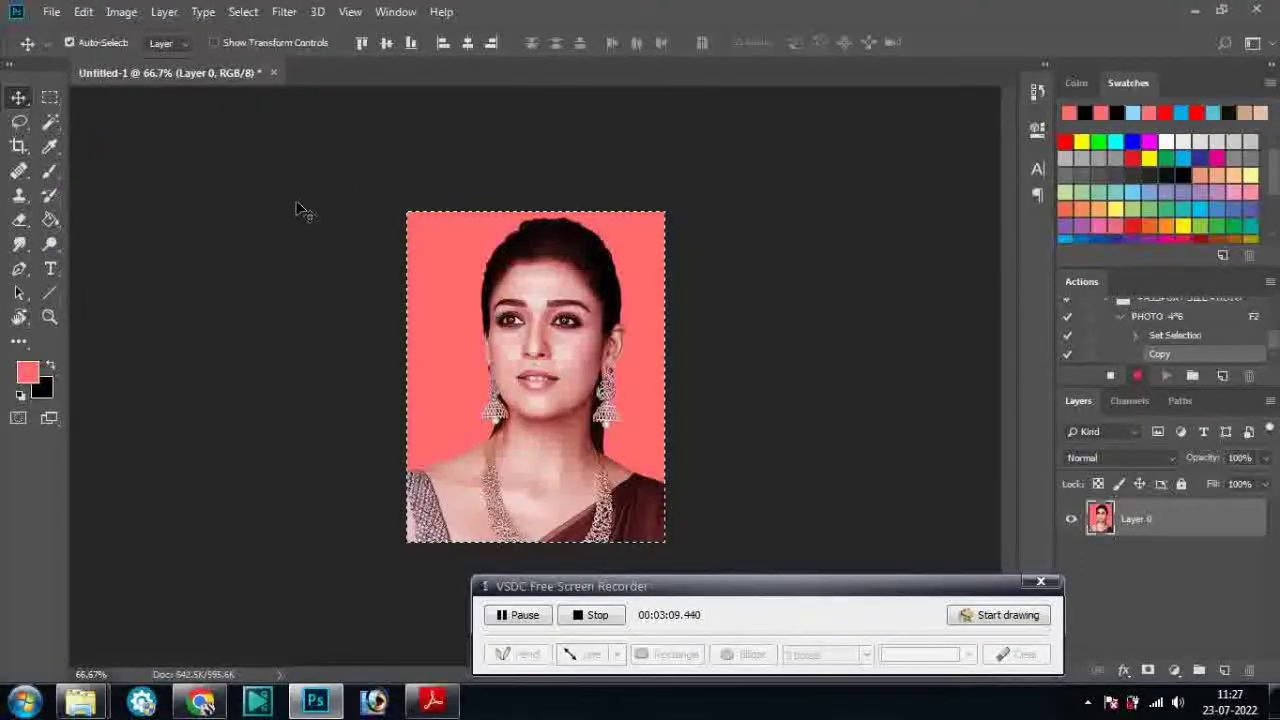
{"action": "mouse_move", "coordinate": [658, 585]}
{"action": "left_mouse_down"}
{"action": "mouse_move", "coordinate": [836, 632]}
{"action": "mouse_move", "coordinate": [741, 642]}
{"action": "left_mouse_up"}
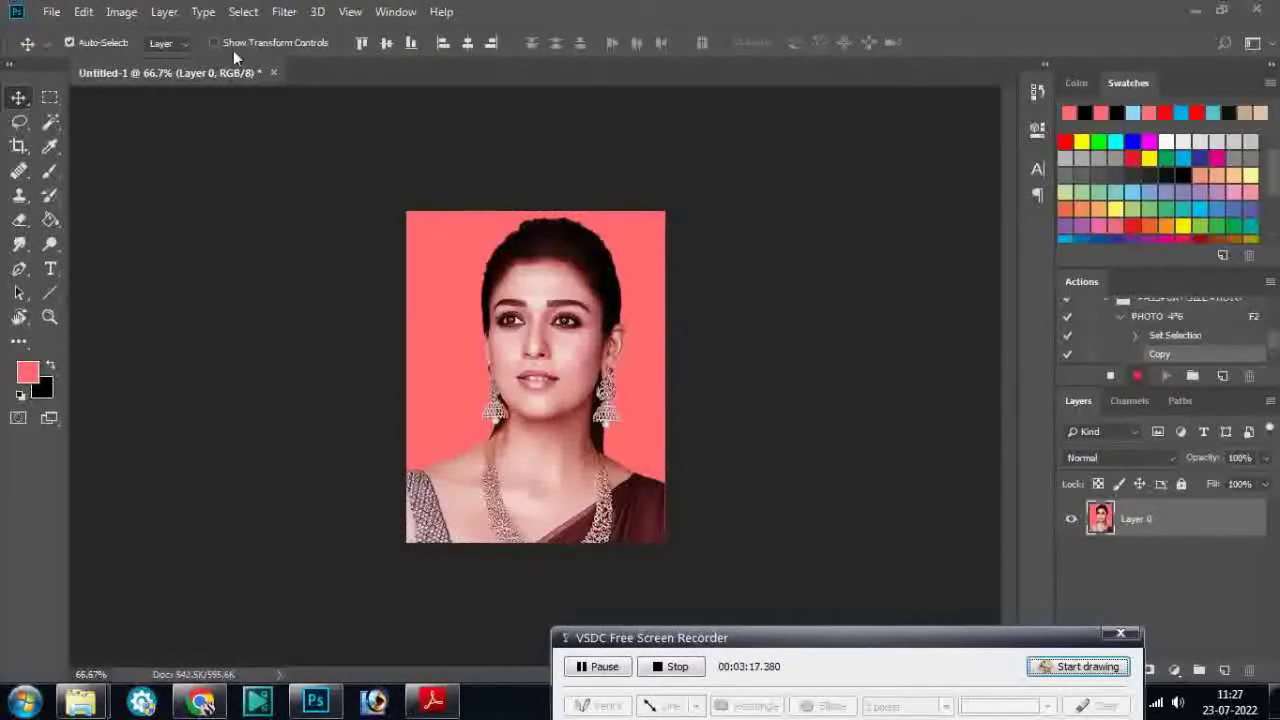
Step: Create a new white document 6 × 4 inches at 300 ppi
{"action": "left_click", "coordinate": [80, 16]}
{"action": "mouse_move", "coordinate": [51, 12]}
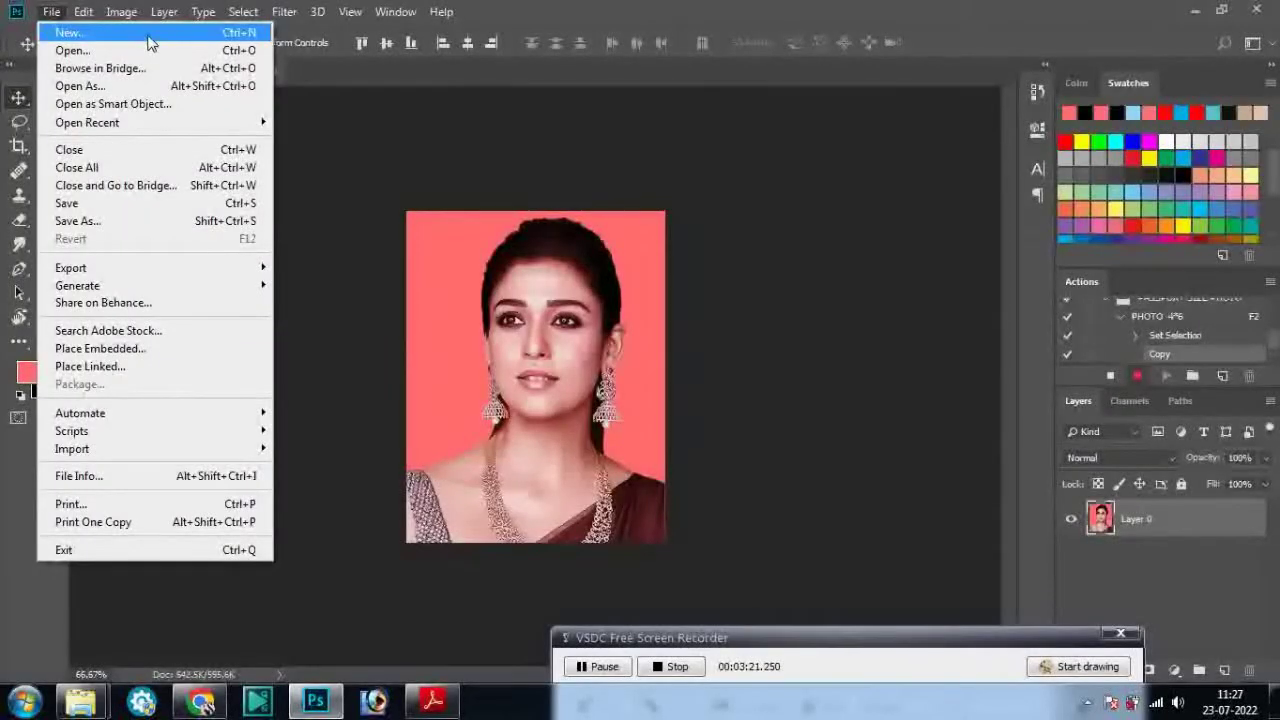
{"action": "key", "text": "Escape"}
{"action": "key", "text": "ctrl+a"}
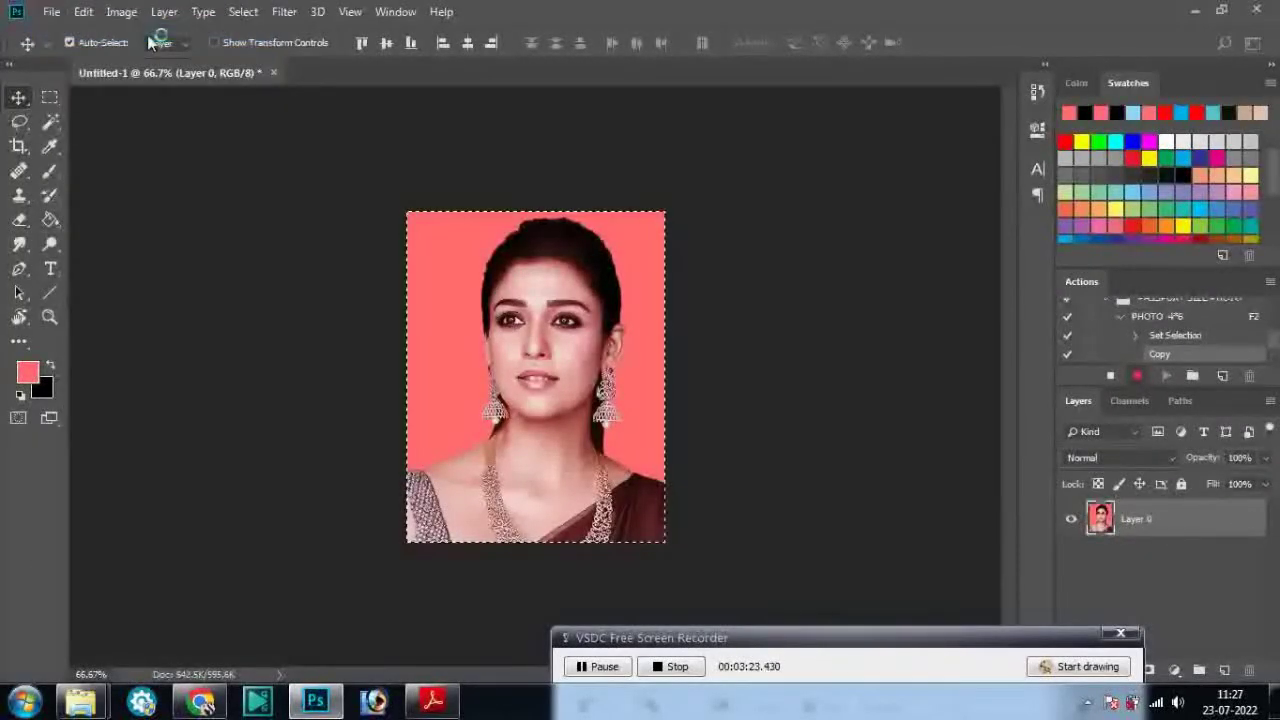
{"action": "key", "text": "ctrl+n"}
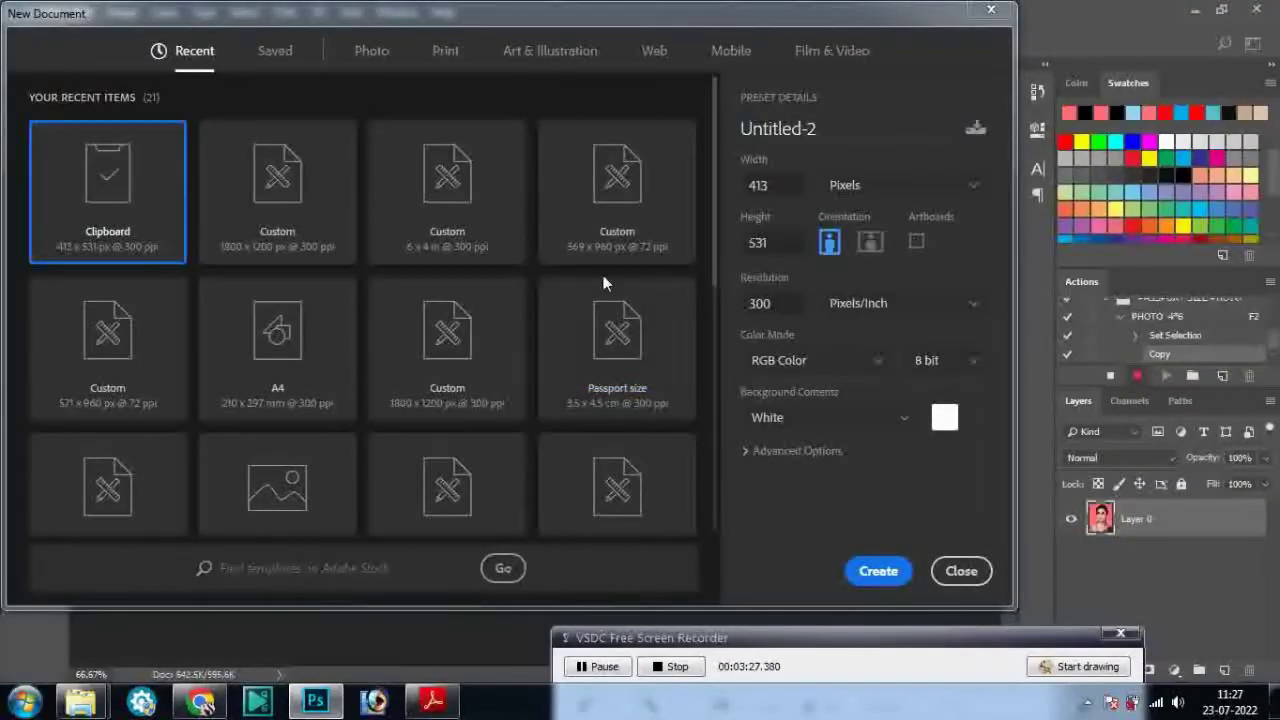
{"action": "left_click", "coordinate": [931, 186]}
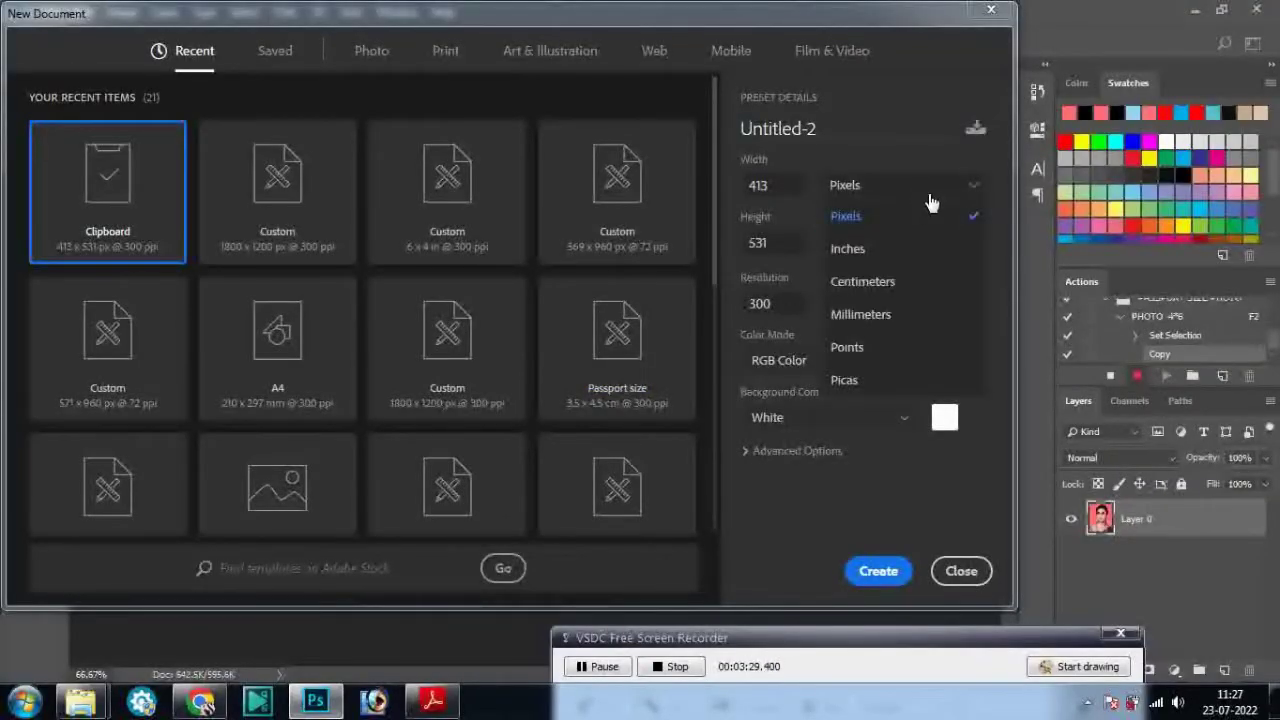
{"action": "left_click", "coordinate": [916, 252]}
{"action": "left_click", "coordinate": [798, 194]}
{"action": "type", "text": "6"}
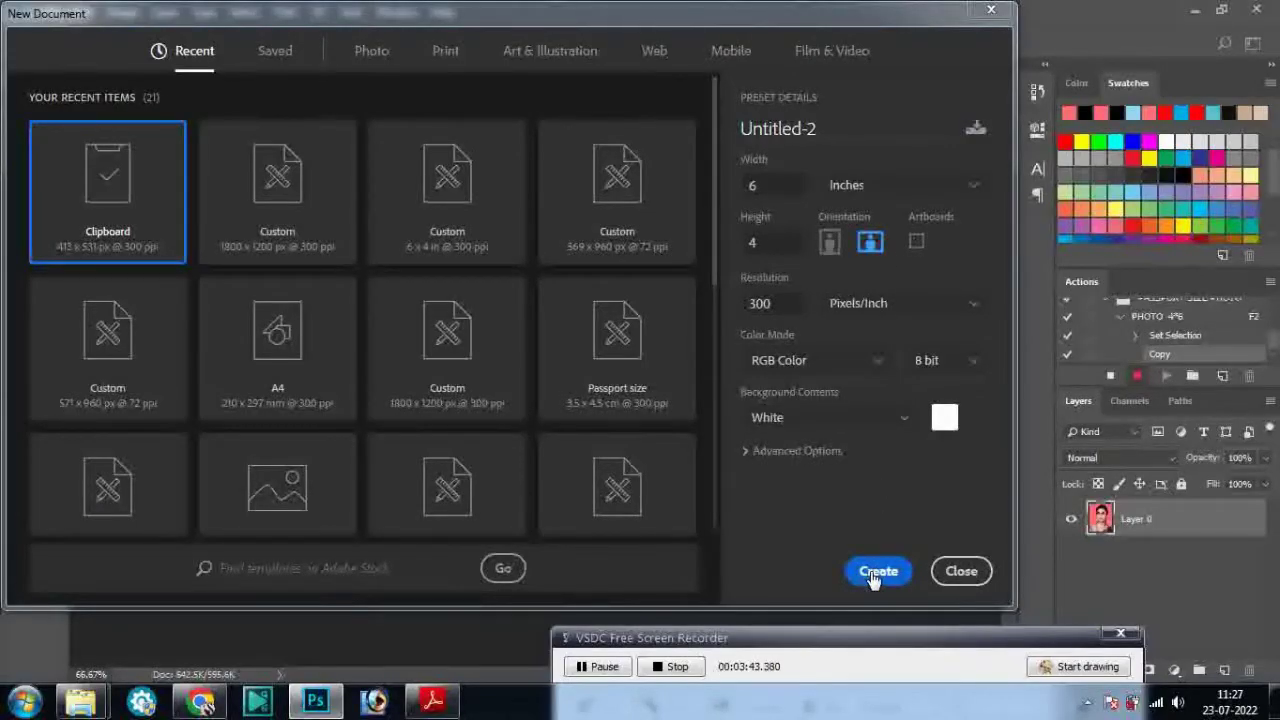
{"action": "left_click", "coordinate": [875, 572]}
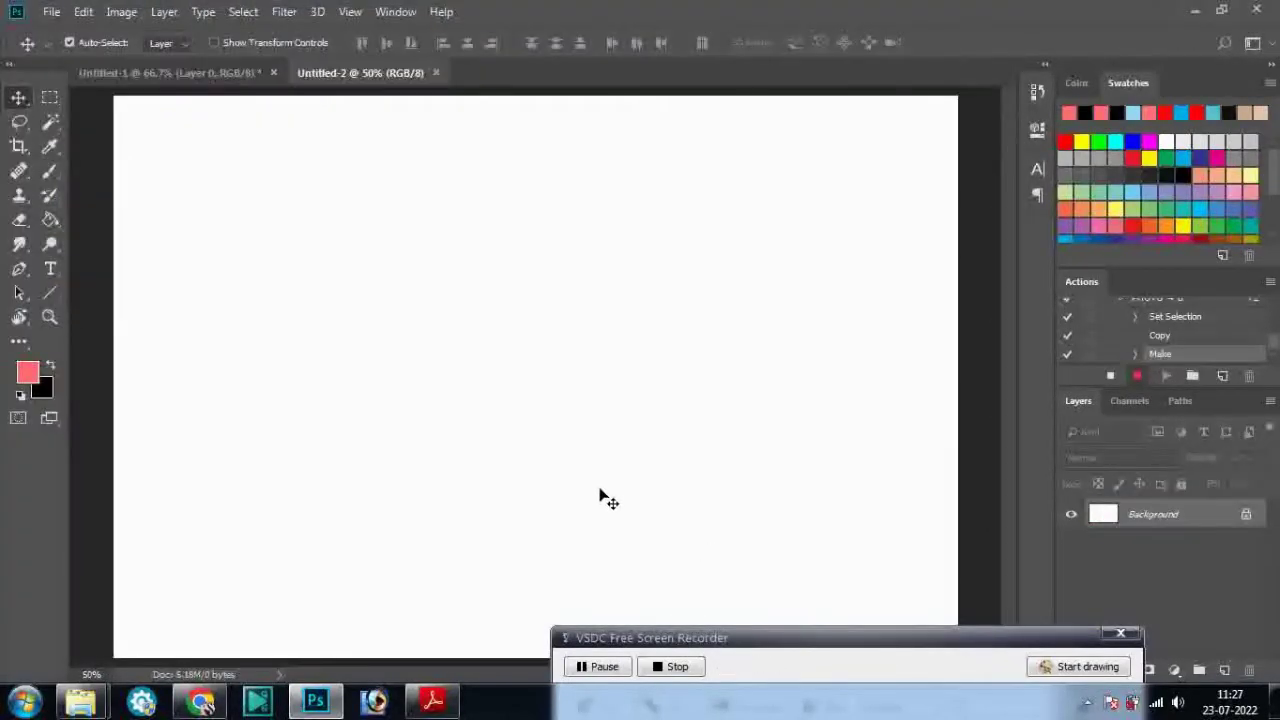
{"action": "left_click", "coordinate": [83, 12]}
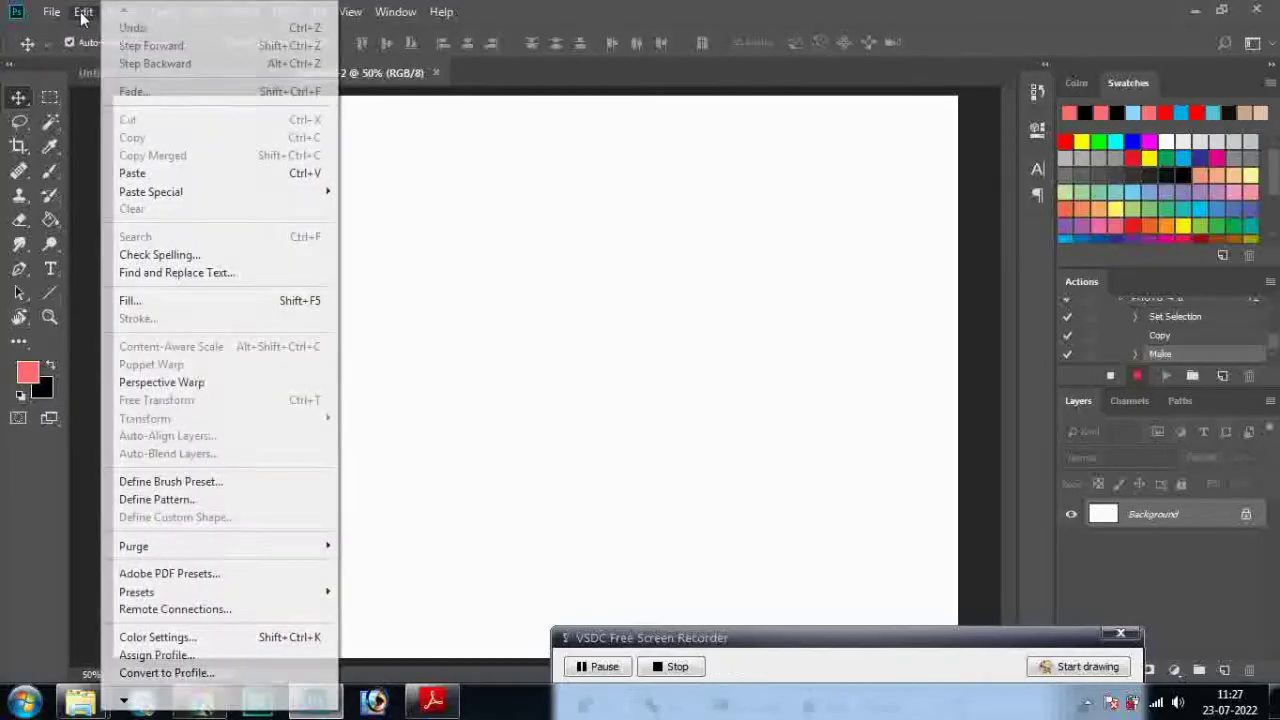
Step: Paste the portrait onto the sheet and nudge it into the top-left corner
{"action": "left_click", "coordinate": [150, 176]}
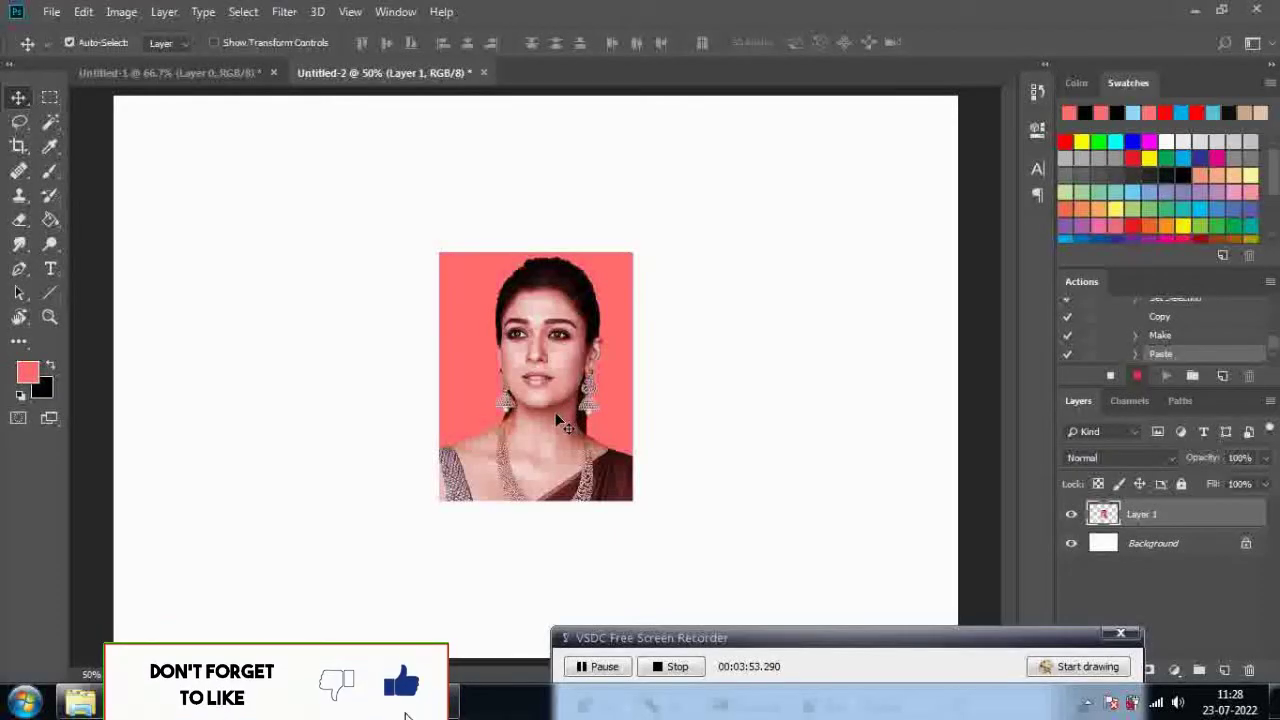
{"action": "left_click_drag", "start_coordinate": [504, 395], "coordinate": [250, 280]}
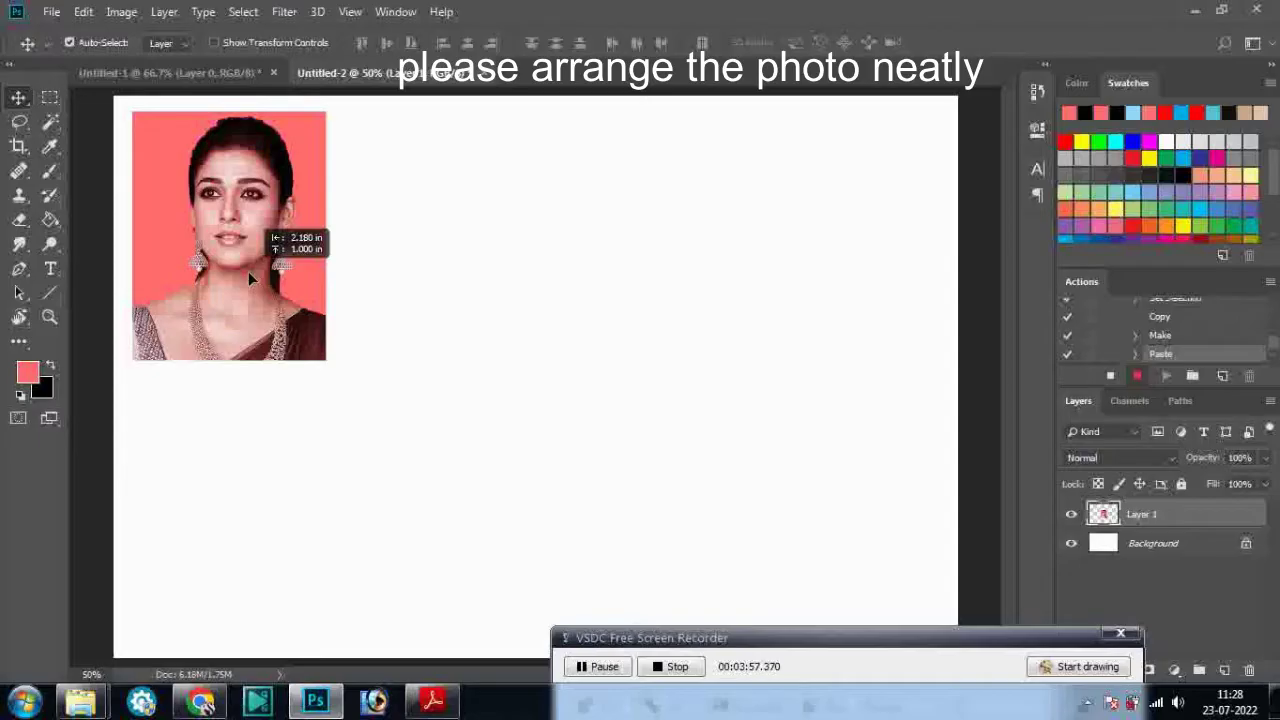
{"action": "left_click_drag", "start_coordinate": [248, 271], "coordinate": [247, 274]}
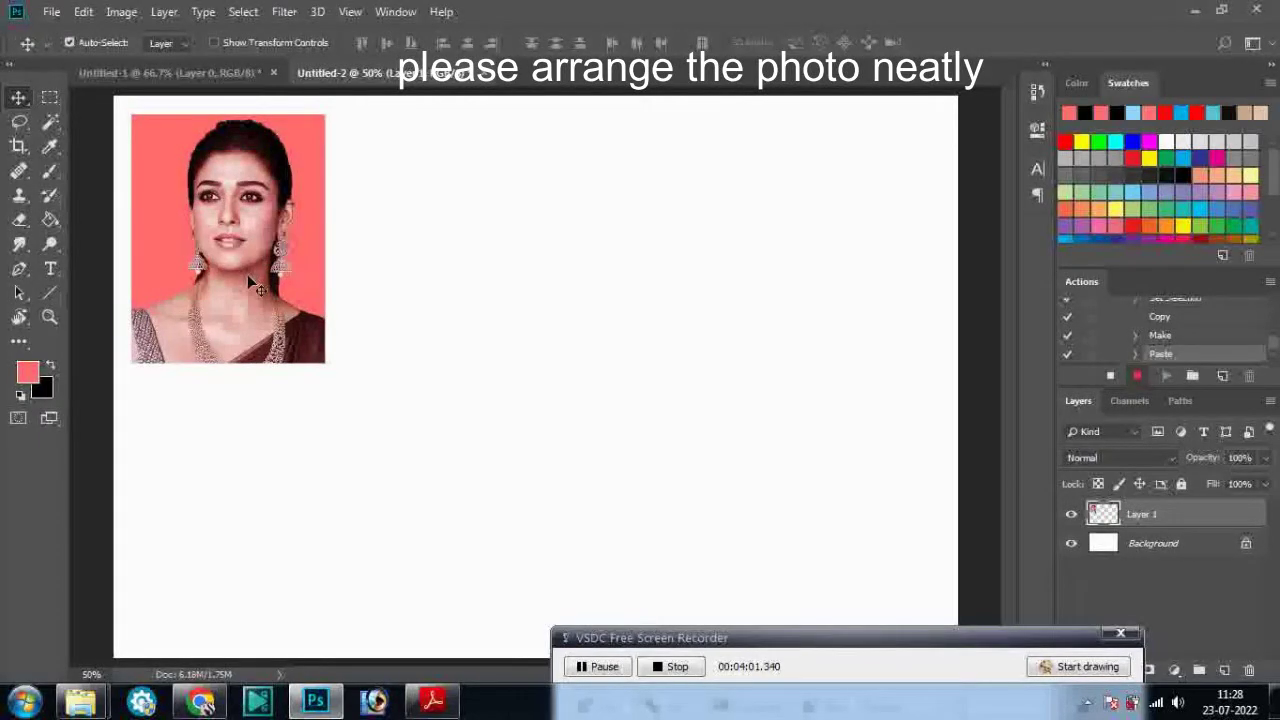
{"action": "key", "text": "Left"}
{"action": "key", "text": "Left"}
{"action": "key", "text": "Left"}
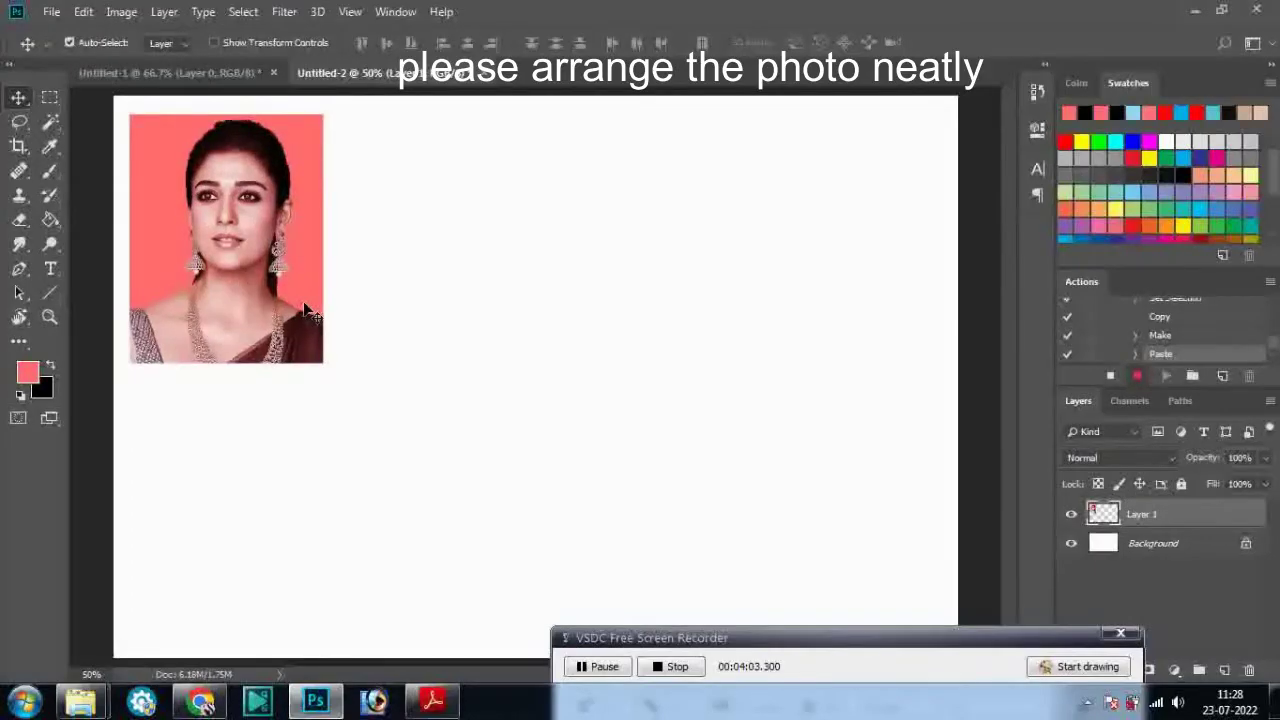
{"action": "key", "text": "Up"}
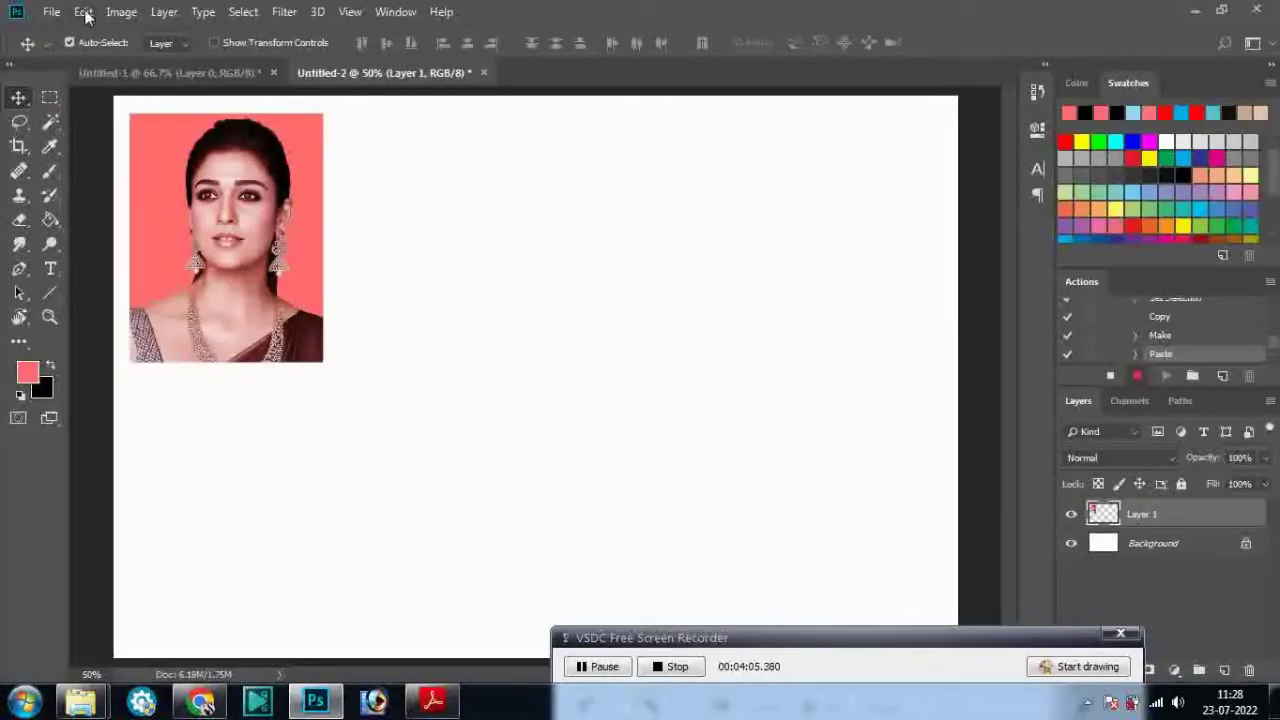
Step: Paste three more portrait copies and line them up beside the first across the top
{"action": "left_click", "coordinate": [83, 11]}
{"action": "left_click", "coordinate": [142, 175]}
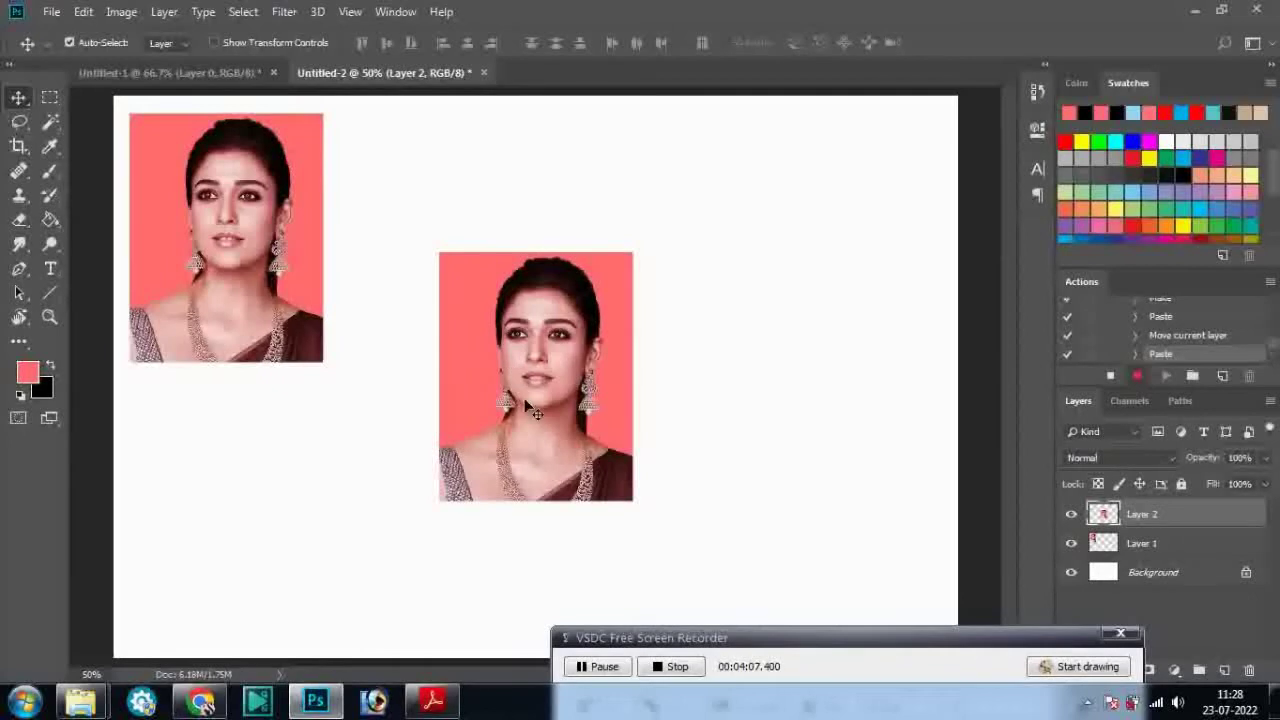
{"action": "left_click_drag", "start_coordinate": [525, 402], "coordinate": [420, 265]}
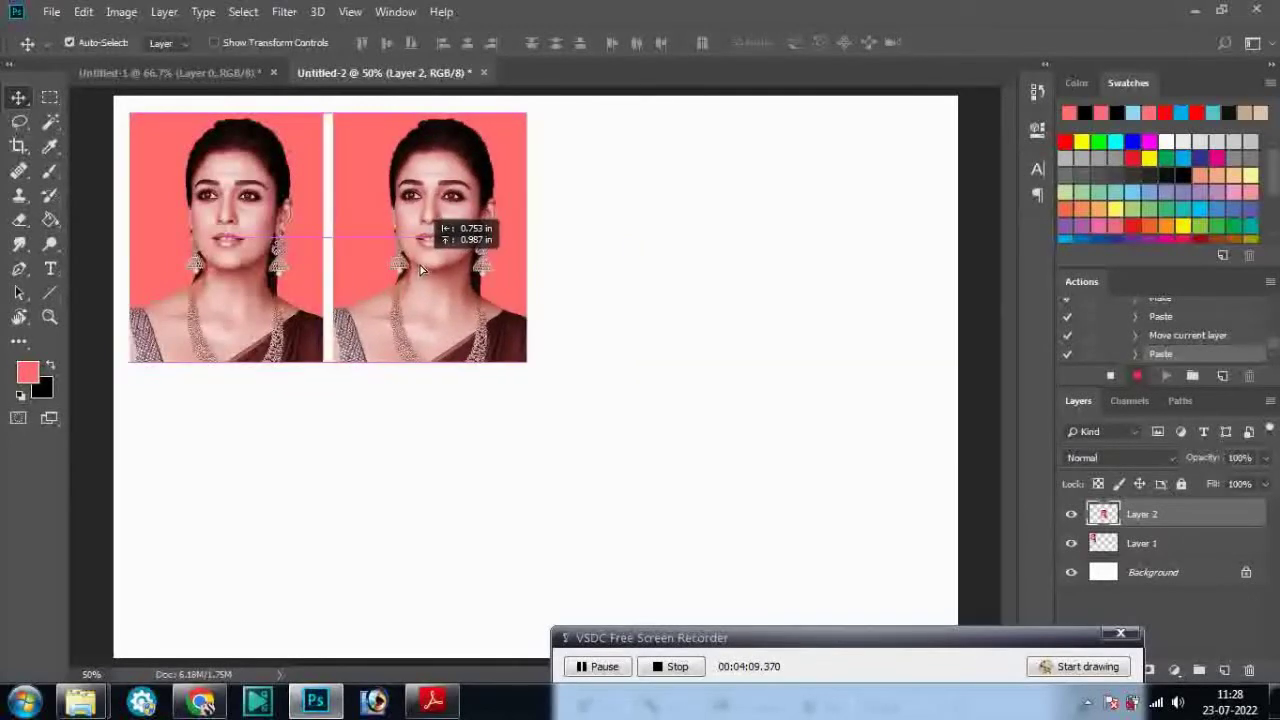
{"action": "left_click_drag", "start_coordinate": [420, 268], "coordinate": [421, 268]}
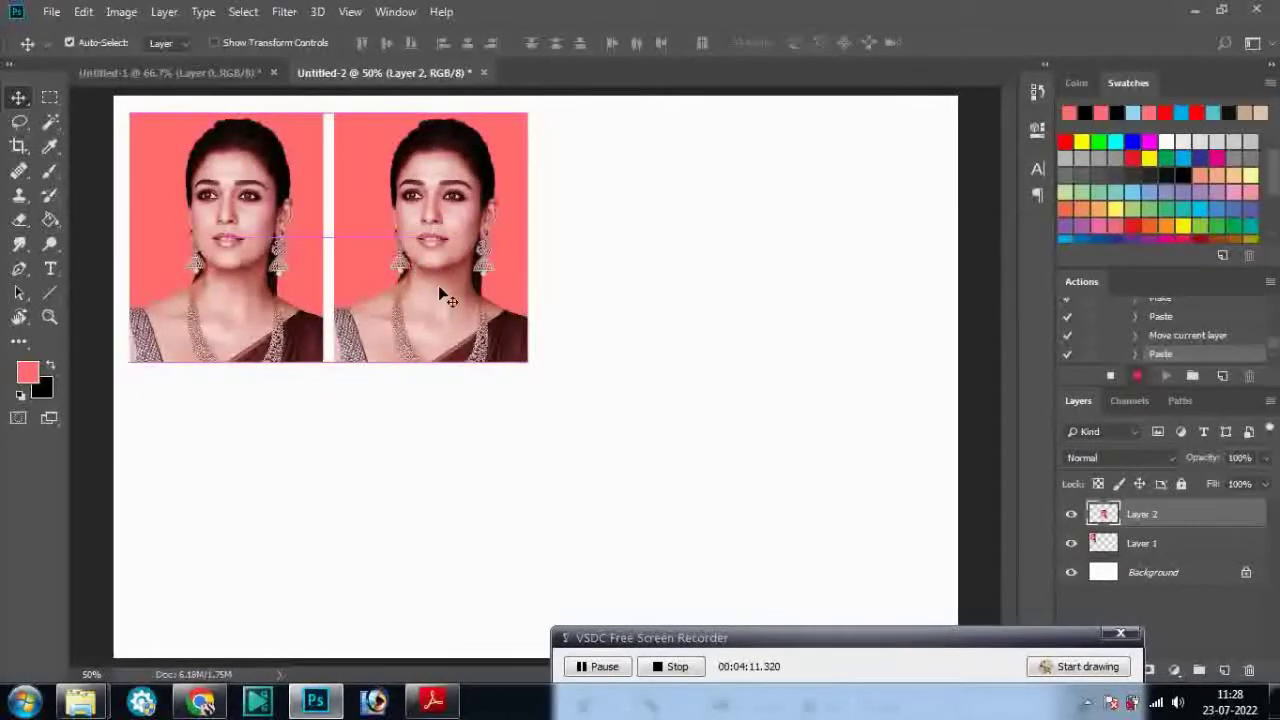
{"action": "left_click", "coordinate": [83, 12]}
{"action": "left_click", "coordinate": [128, 169]}
{"action": "left_click_drag", "start_coordinate": [536, 392], "coordinate": [628, 275]}
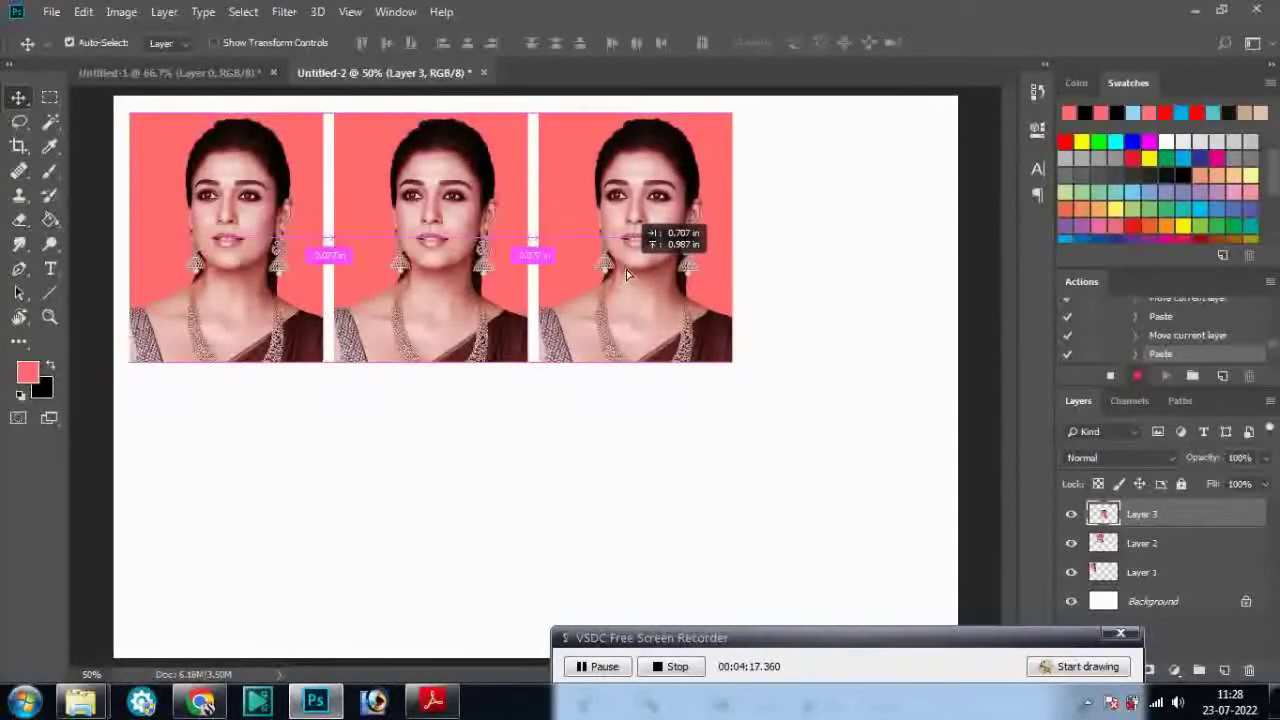
{"action": "left_click", "coordinate": [83, 12]}
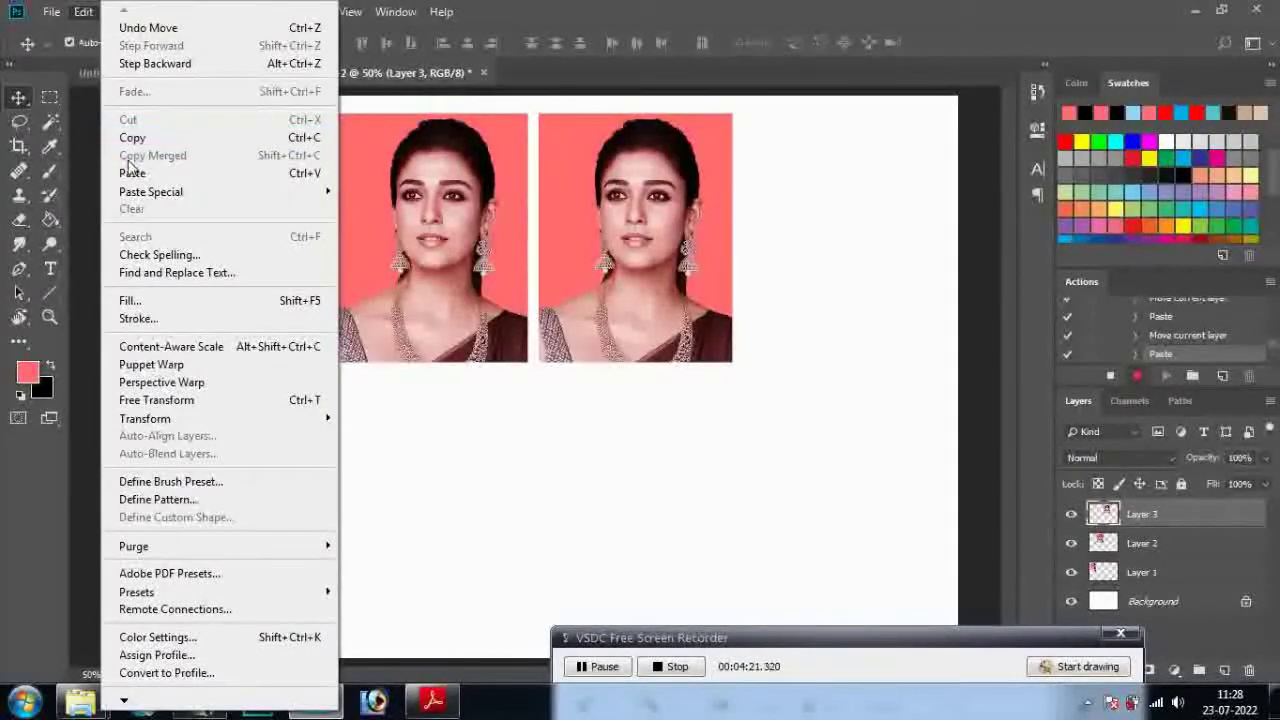
{"action": "left_click", "coordinate": [130, 173]}
{"action": "mouse_move", "coordinate": [532, 400]}
{"action": "left_mouse_down"}
{"action": "mouse_move", "coordinate": [838, 305]}
{"action": "mouse_move", "coordinate": [838, 265]}
{"action": "left_mouse_up"}
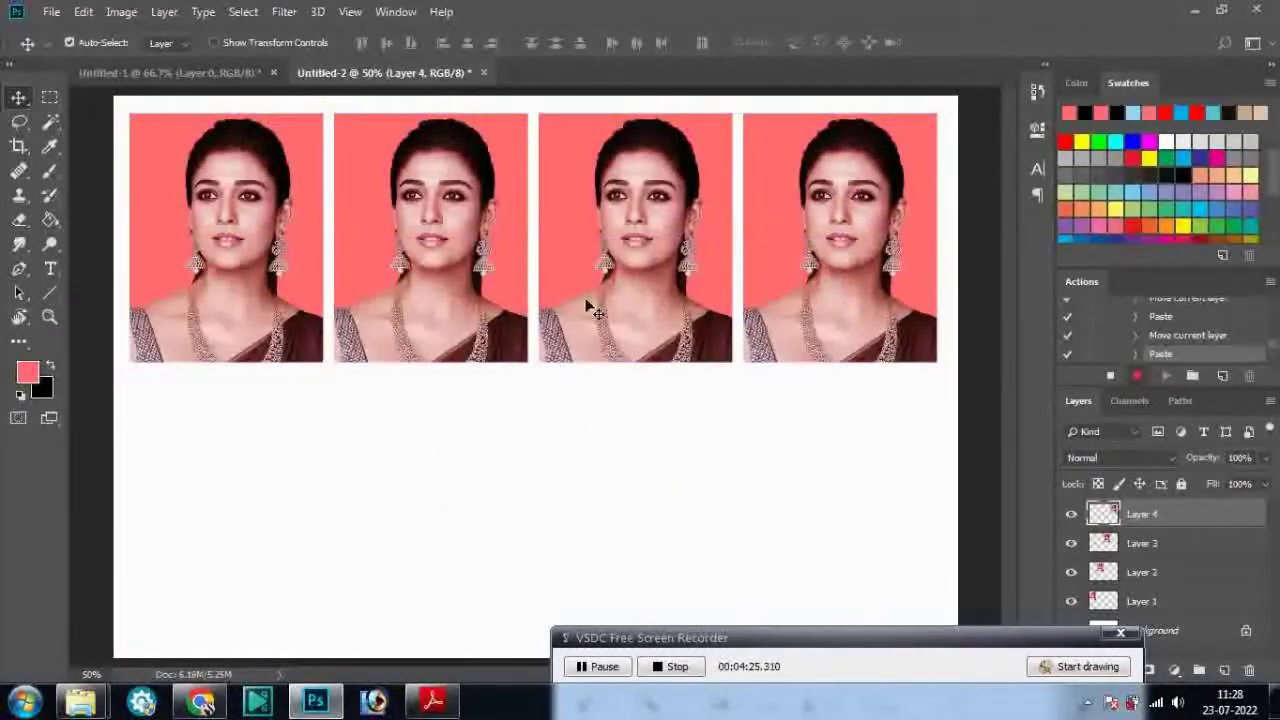
{"action": "left_click", "coordinate": [83, 12]}
Step: Paste the fifth and sixth portraits below the first and second ones
{"action": "left_click", "coordinate": [133, 173]}
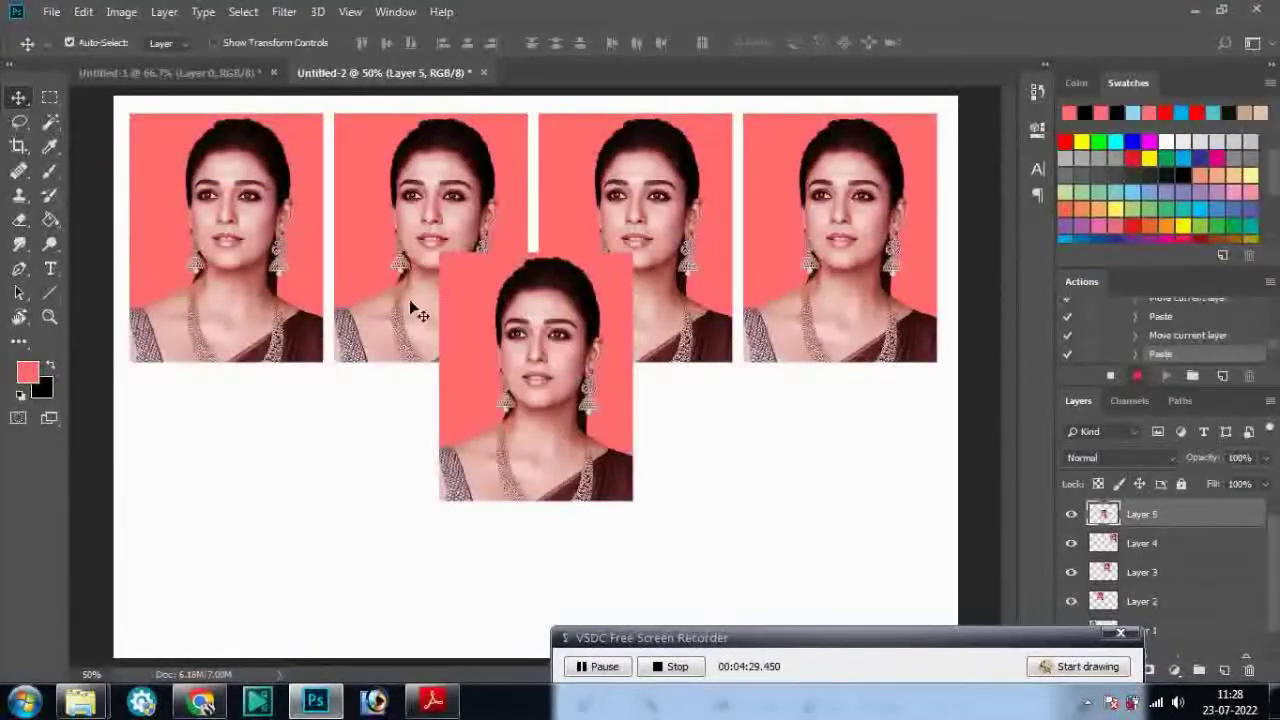
{"action": "left_click_drag", "start_coordinate": [520, 378], "coordinate": [222, 517]}
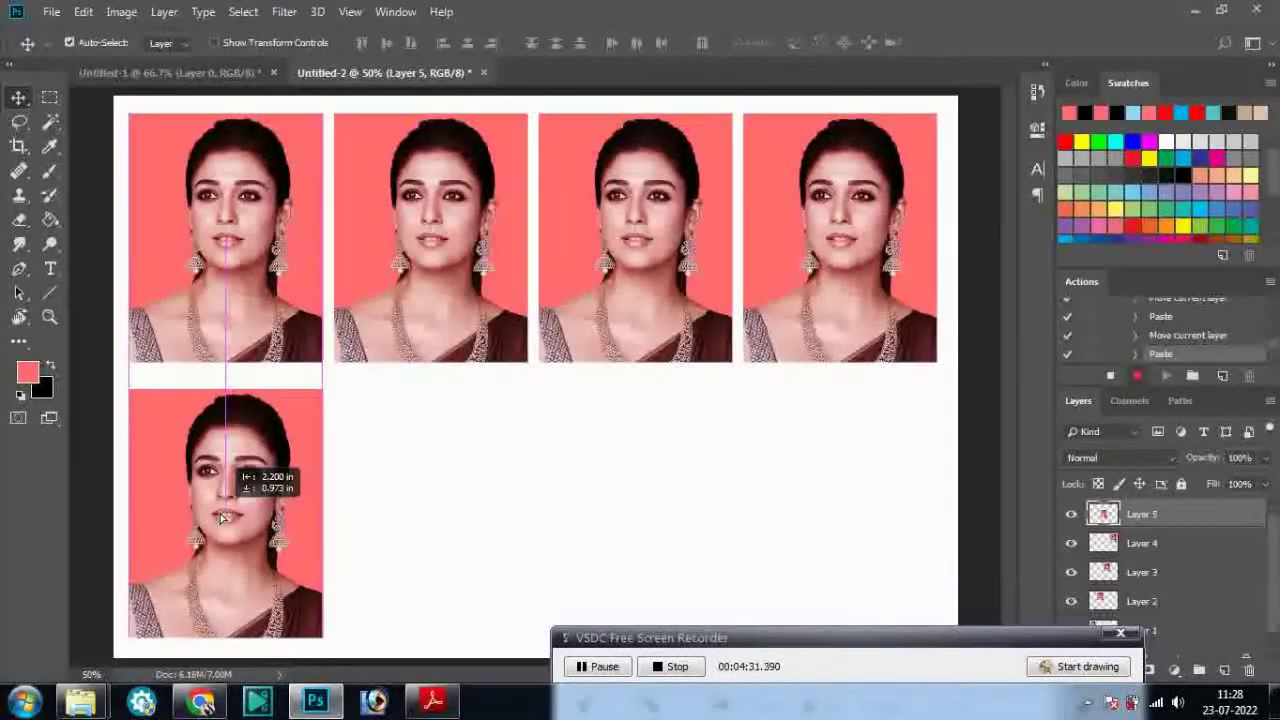
{"action": "left_click_drag", "start_coordinate": [222, 517], "coordinate": [224, 519]}
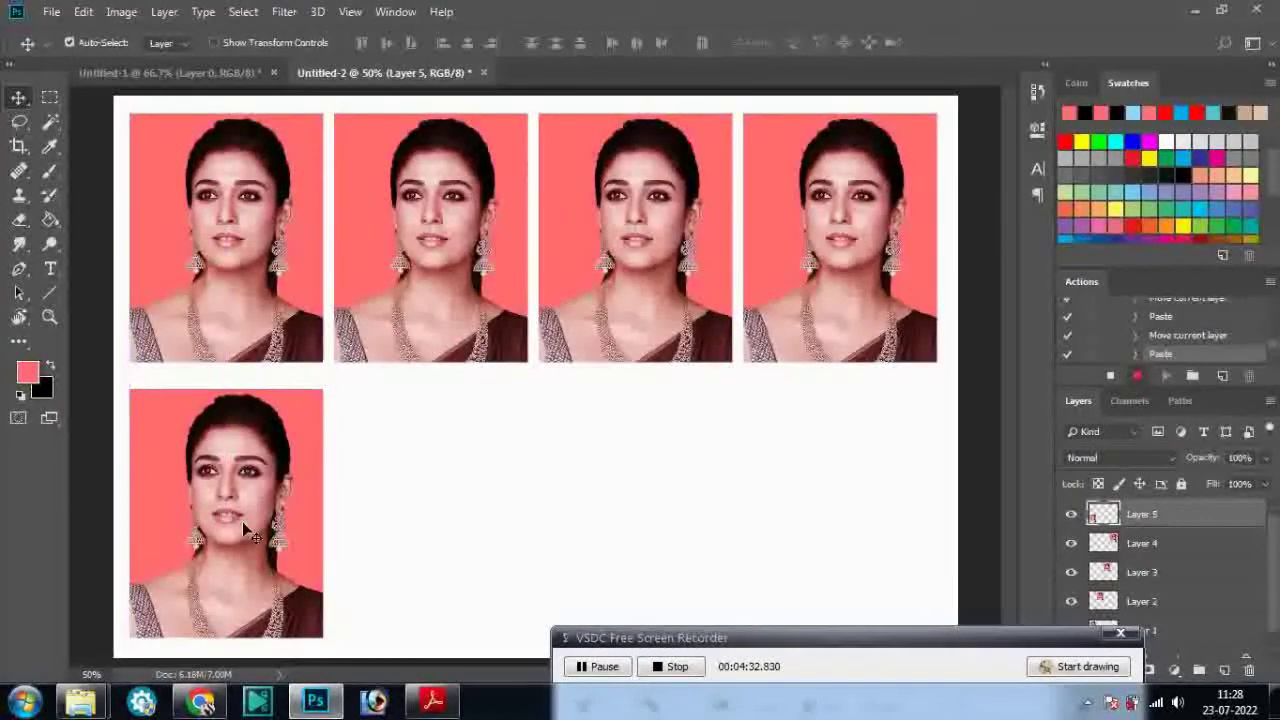
{"action": "left_click", "coordinate": [84, 12]}
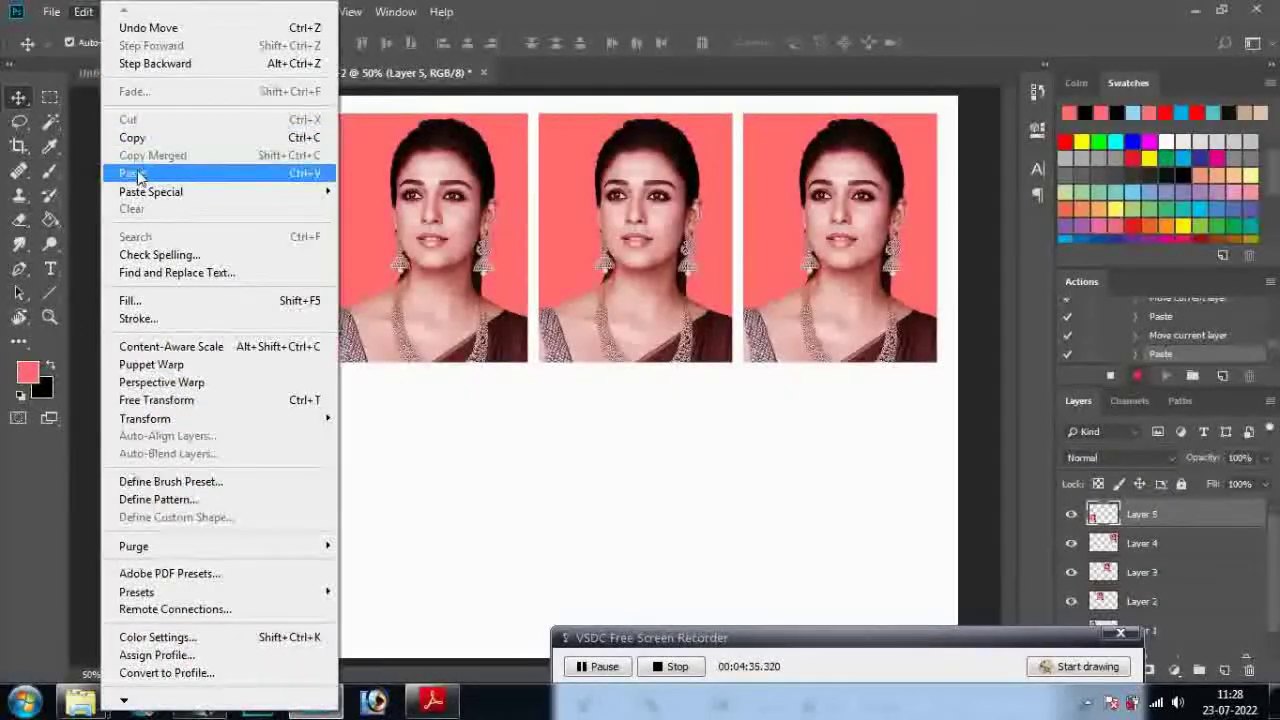
{"action": "left_click", "coordinate": [130, 172]}
{"action": "left_click_drag", "start_coordinate": [553, 355], "coordinate": [444, 493]}
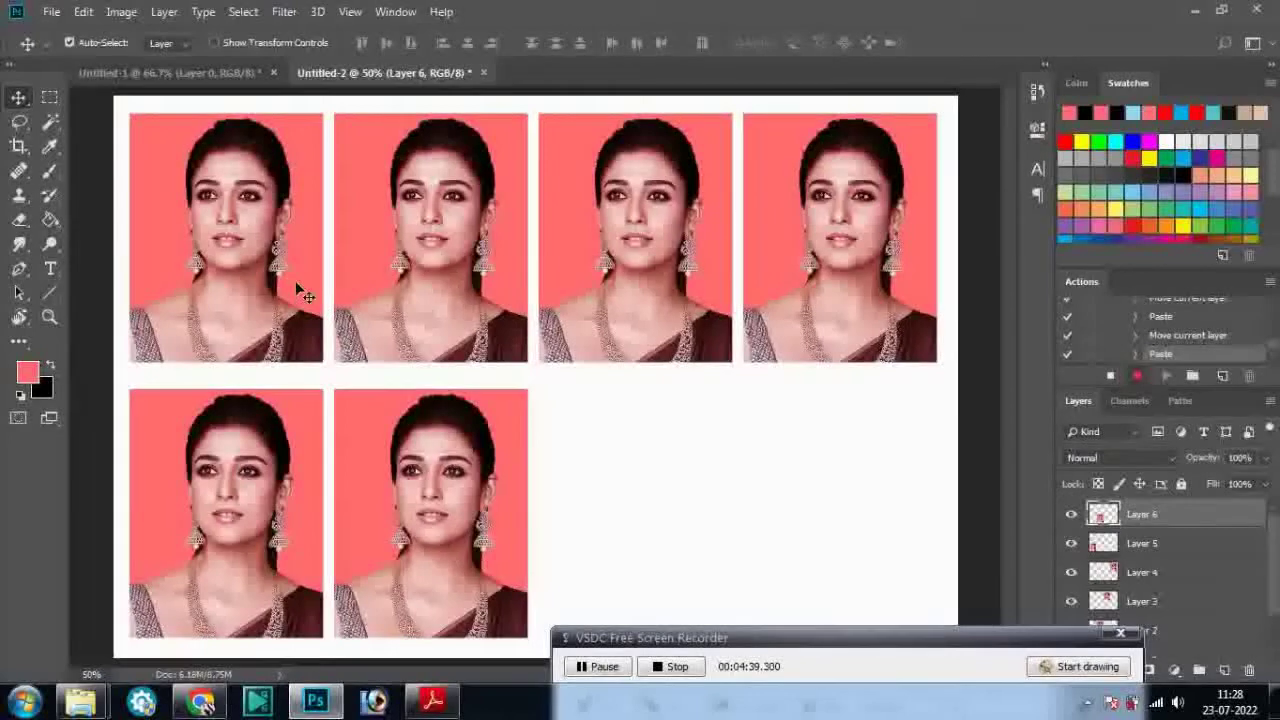
Step: Paste the seventh and eighth portraits into the remaining bottom-row slots
{"action": "left_click", "coordinate": [84, 12]}
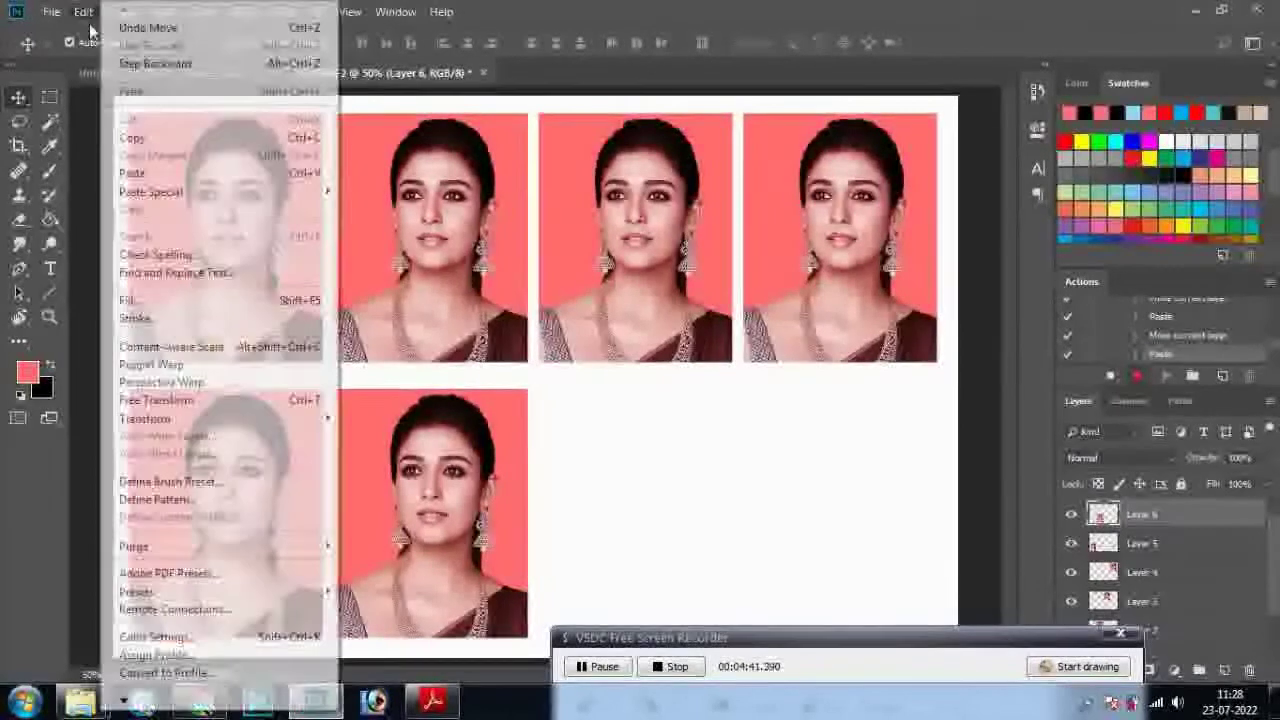
{"action": "left_click", "coordinate": [130, 167]}
{"action": "left_click_drag", "start_coordinate": [533, 410], "coordinate": [648, 545]}
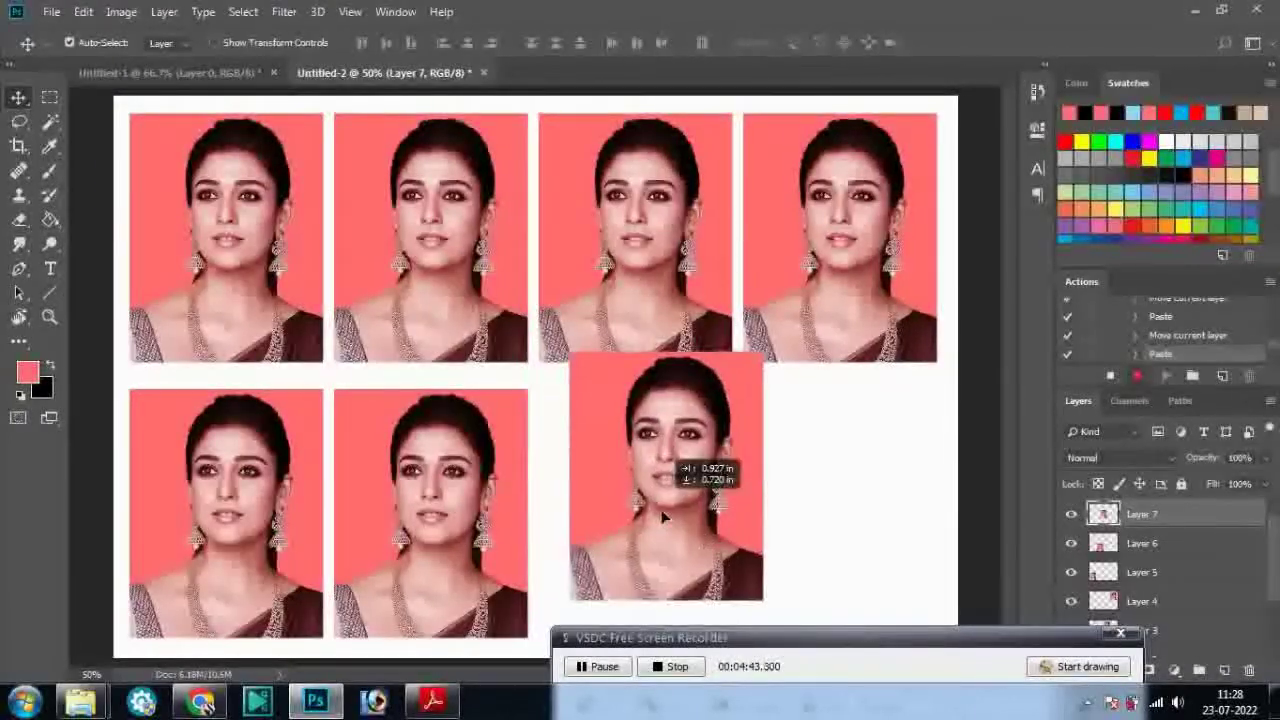
{"action": "left_click_drag", "start_coordinate": [645, 545], "coordinate": [641, 554]}
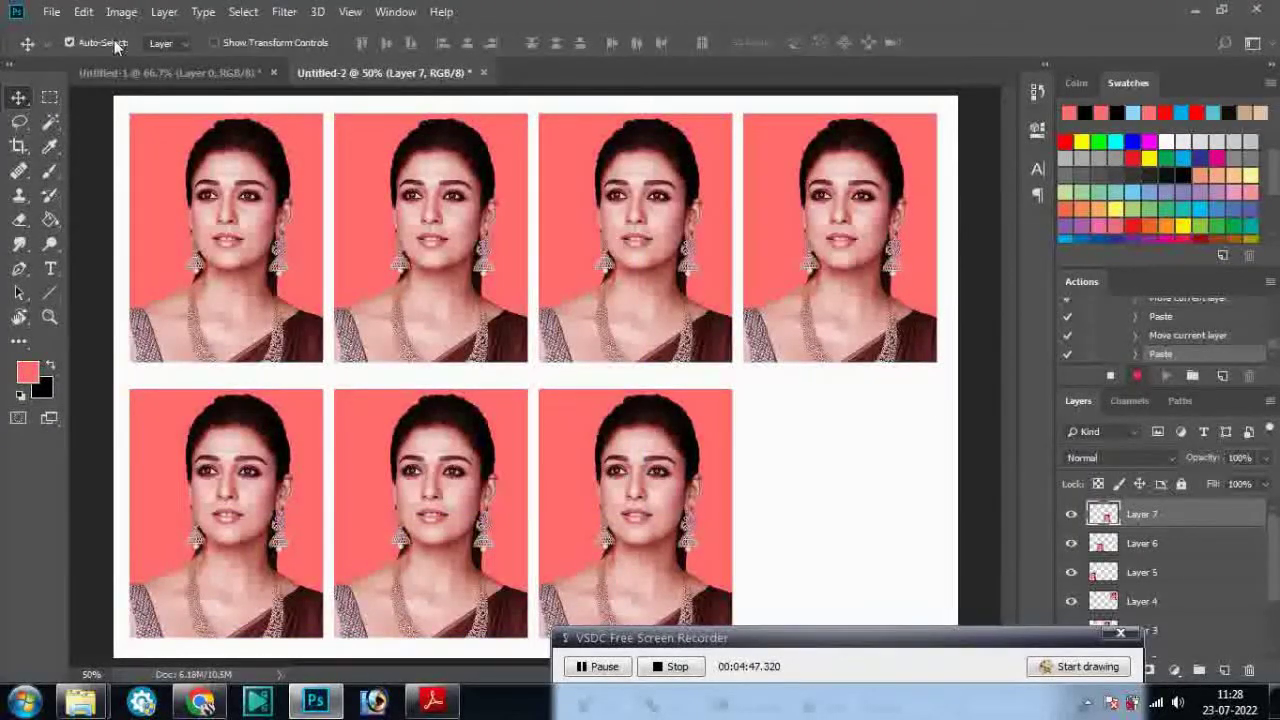
{"action": "left_click", "coordinate": [83, 12]}
{"action": "left_click", "coordinate": [130, 168]}
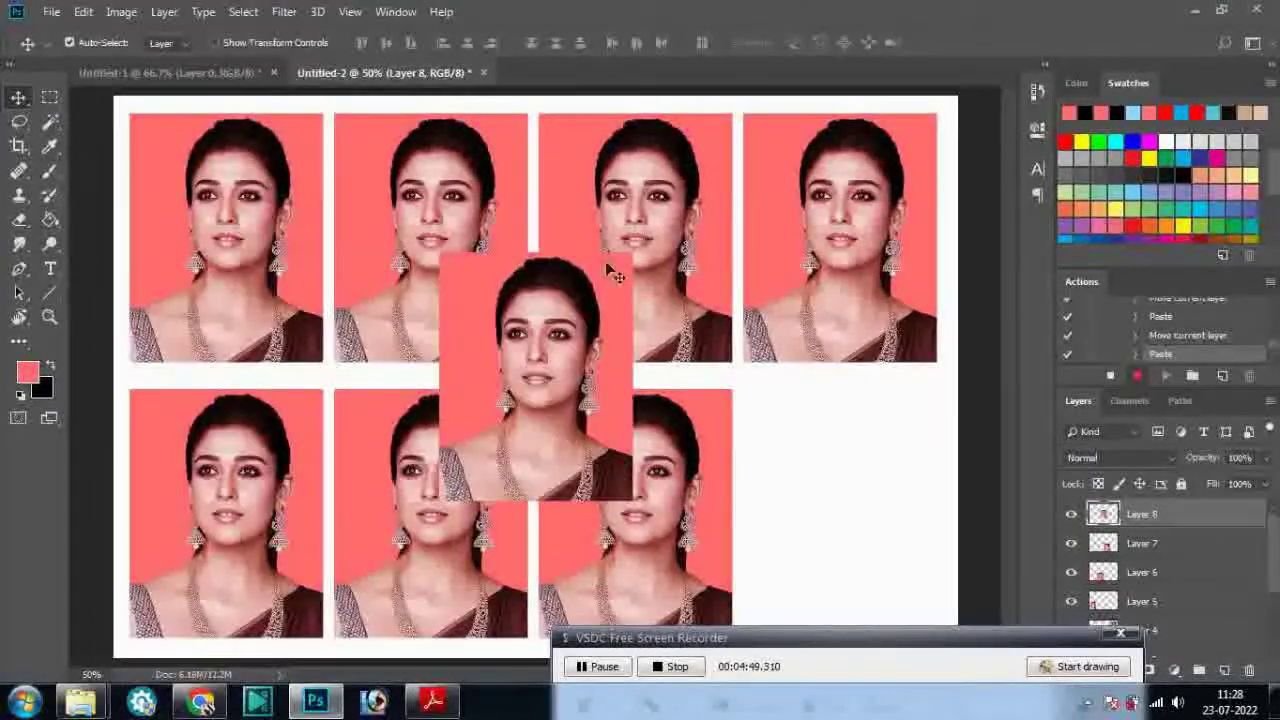
{"action": "left_click_drag", "start_coordinate": [520, 398], "coordinate": [823, 527]}
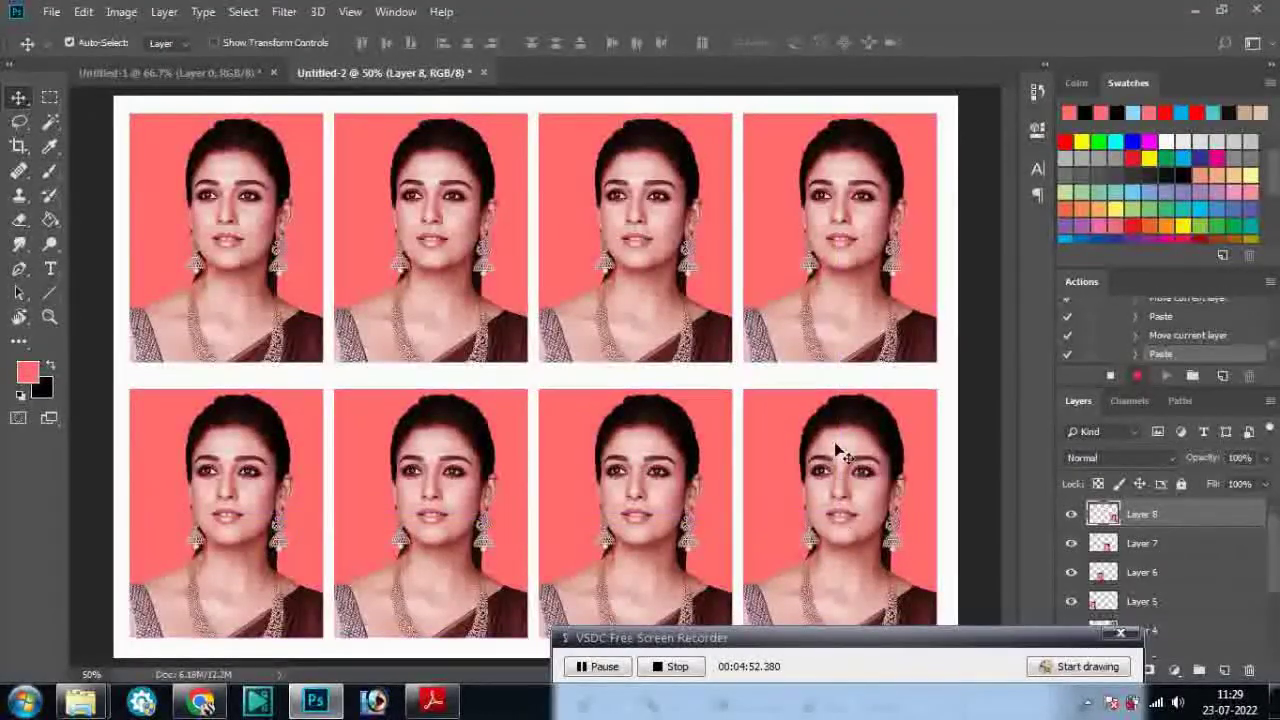
Step: Stop recording PHOTO 4*6, collapse its step list, and close Untitled-2 without saving
{"action": "left_click", "coordinate": [1111, 376]}
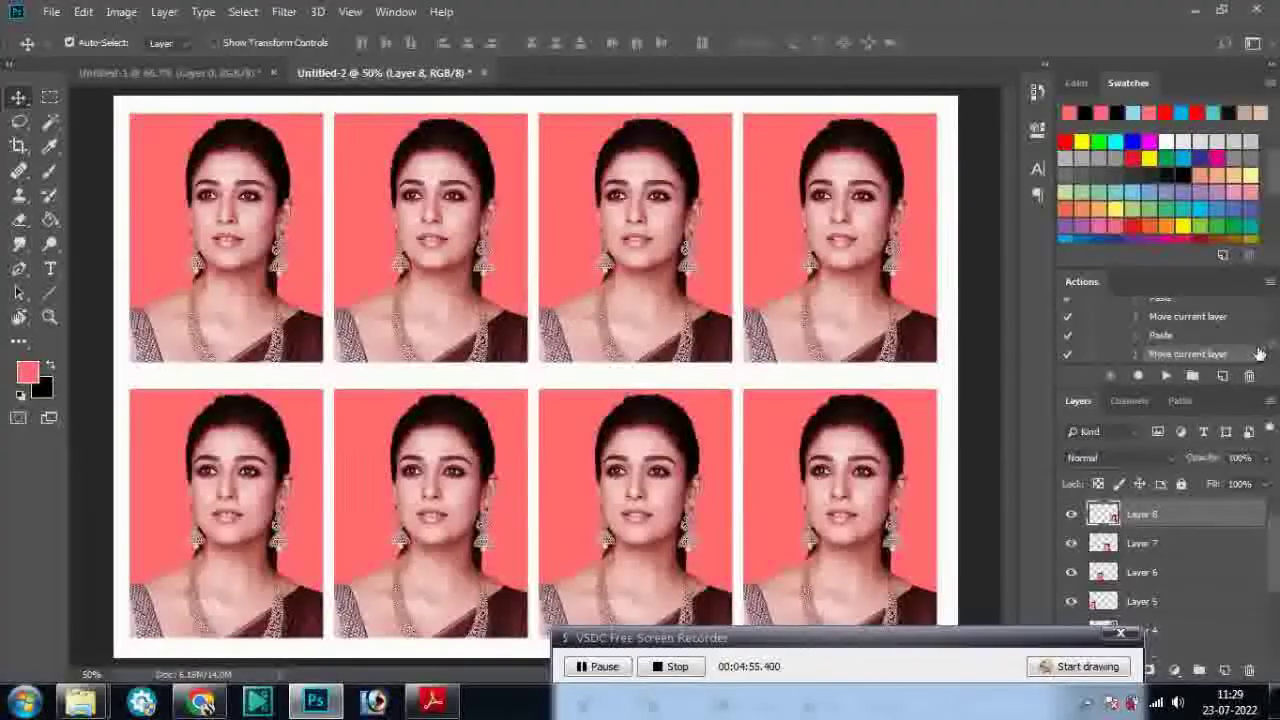
{"action": "left_click_drag", "start_coordinate": [1272, 354], "coordinate": [1275, 320]}
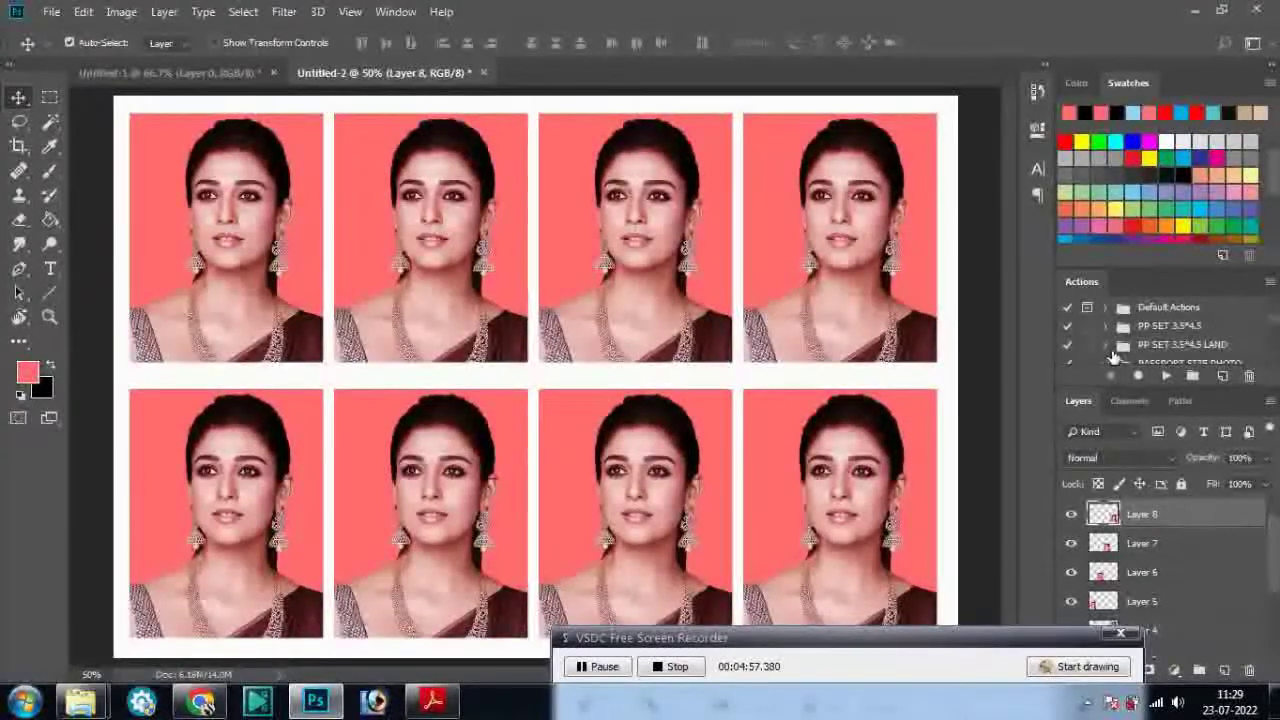
{"action": "scroll", "coordinate": [1275, 368], "scroll_direction": "down", "scroll_amount": 1}
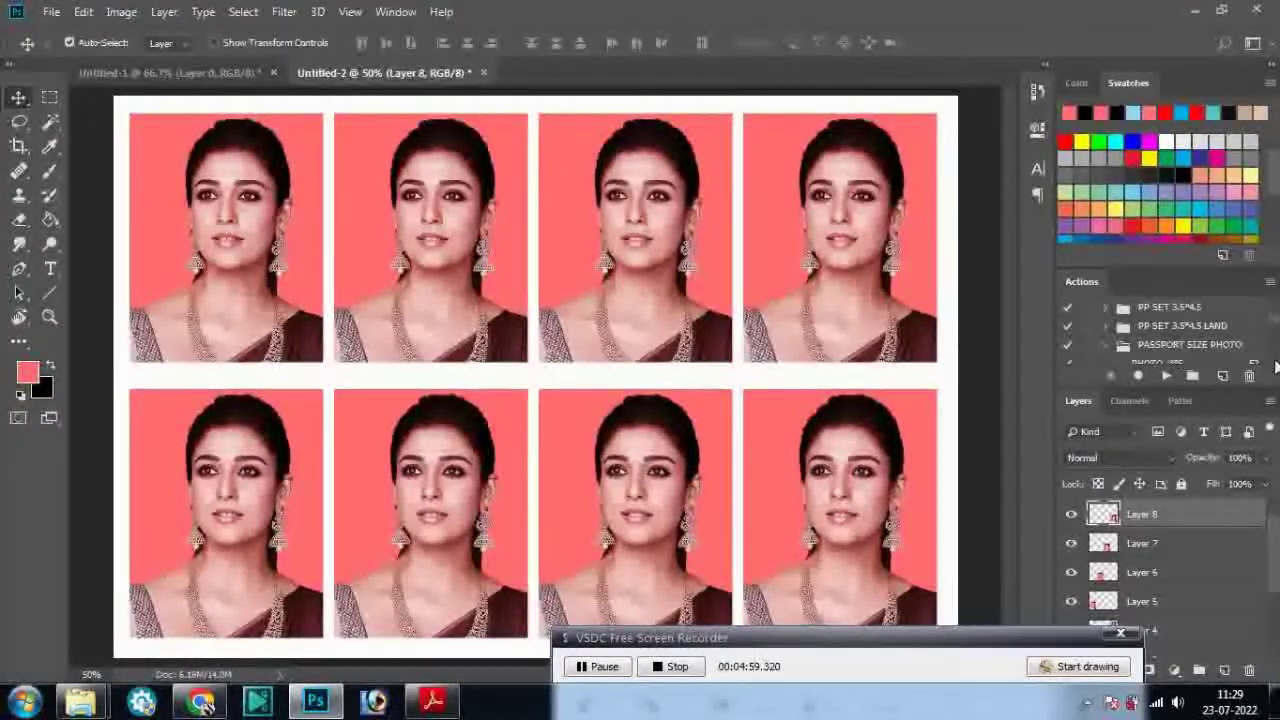
{"action": "scroll", "coordinate": [1177, 360], "scroll_direction": "down", "scroll_amount": 1}
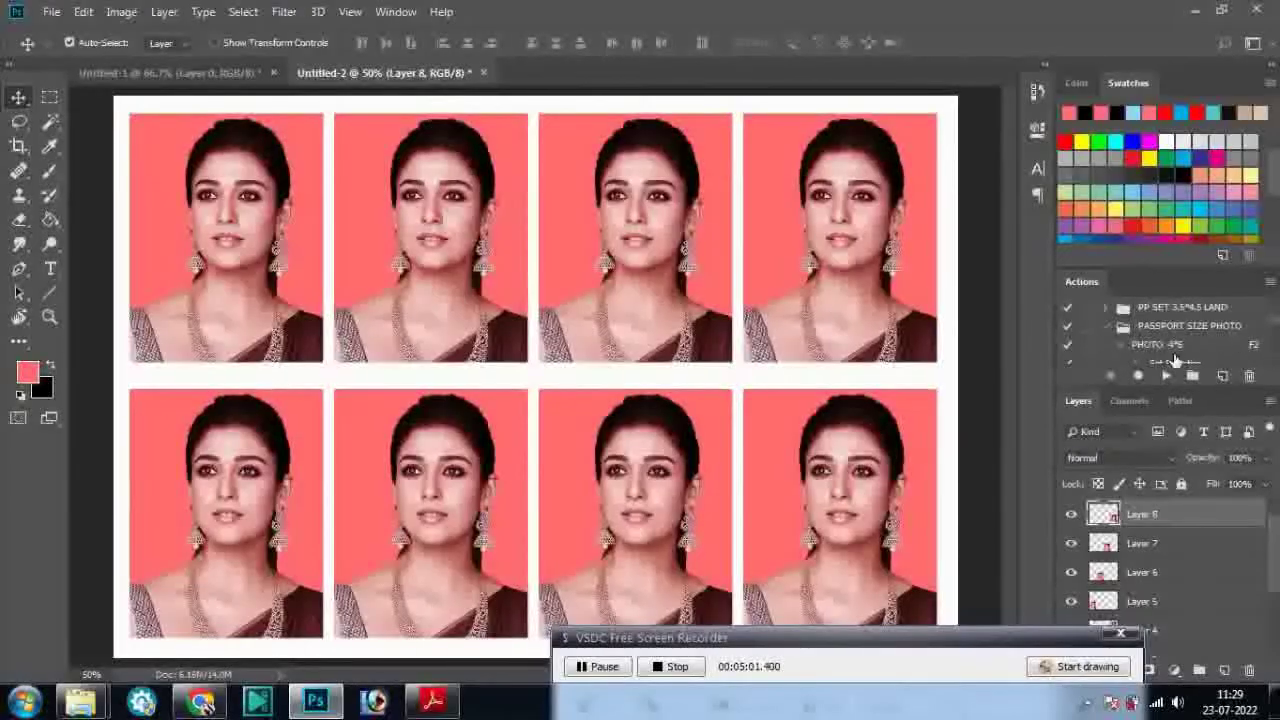
{"action": "left_click", "coordinate": [1124, 346]}
{"action": "left_click", "coordinate": [1155, 355]}
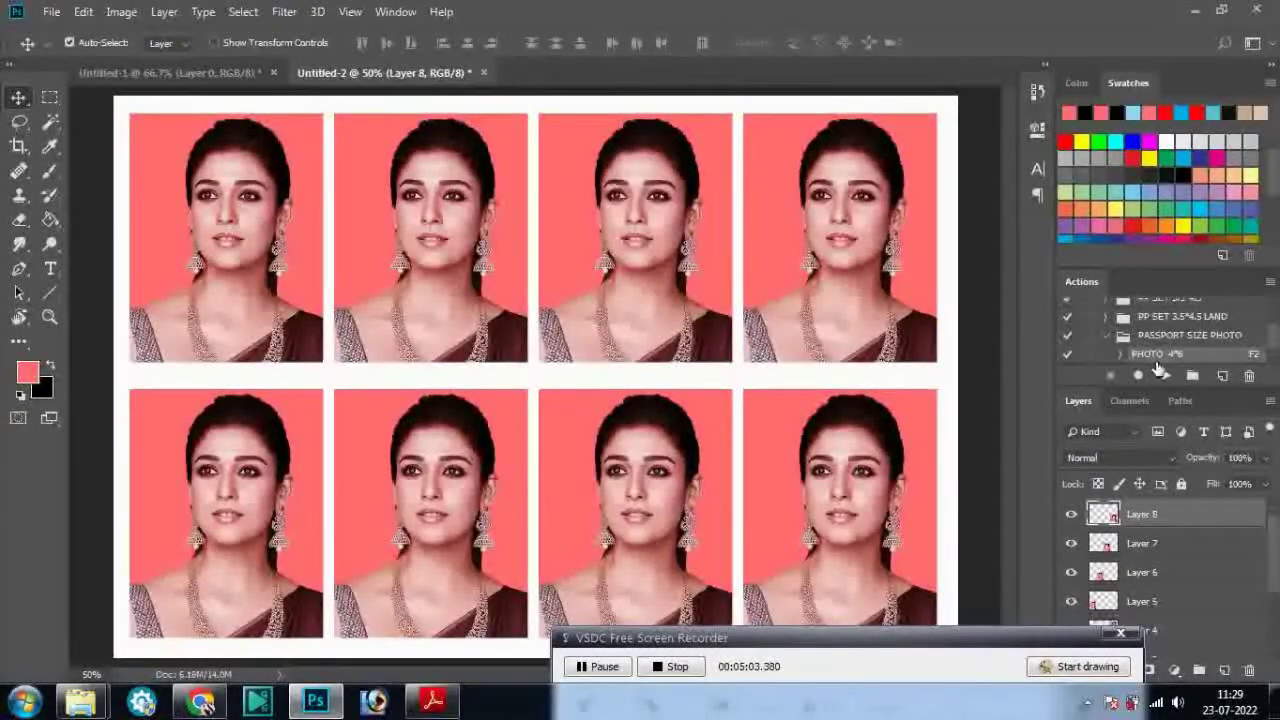
{"action": "left_click", "coordinate": [483, 72]}
{"action": "left_click", "coordinate": [634, 272]}
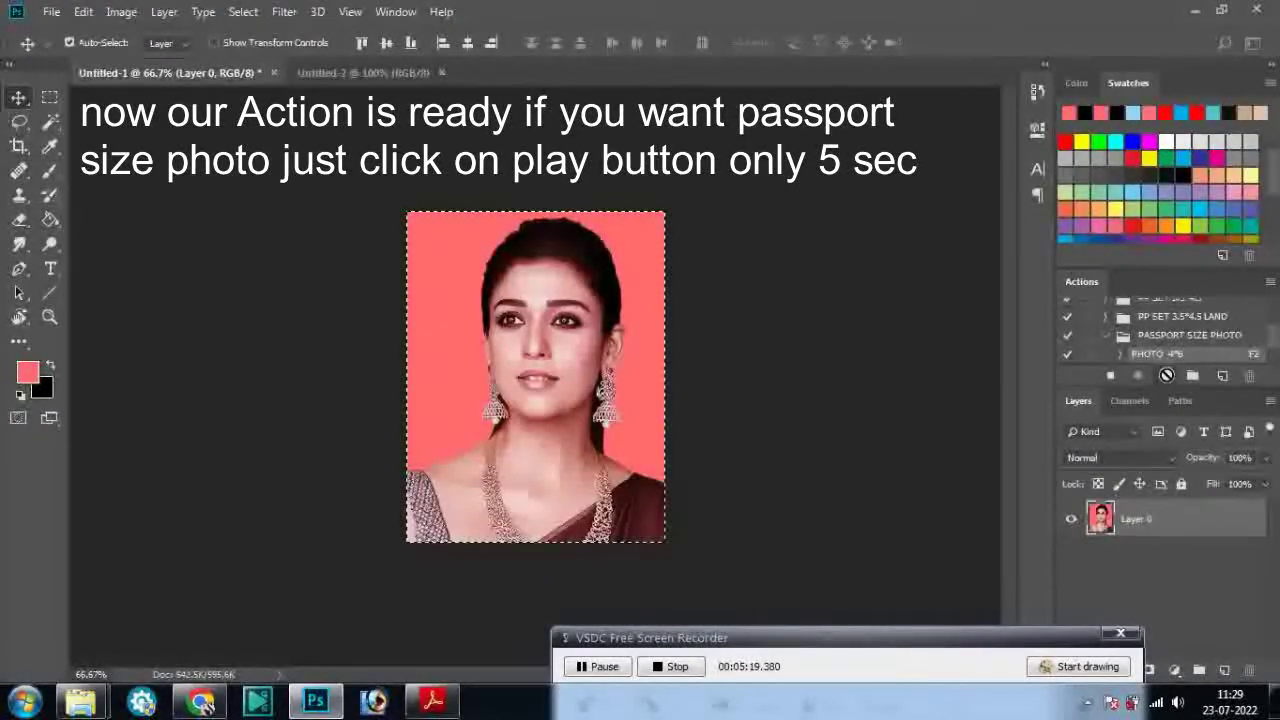
Step: Play PHOTO 4*6 on the single portrait to generate a new 6x4 eight-portrait sheet
{"action": "left_click", "coordinate": [1166, 375]}
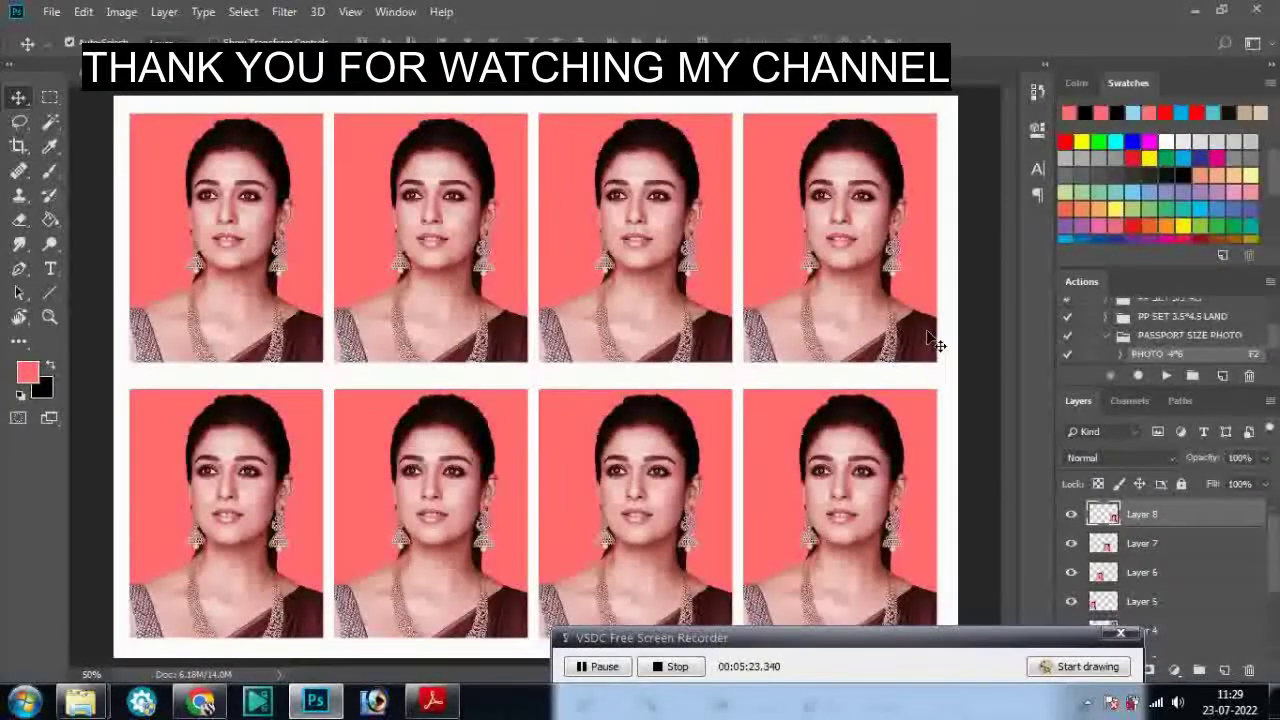
{"action": "left_click_drag", "start_coordinate": [958, 645], "coordinate": [895, 622]}
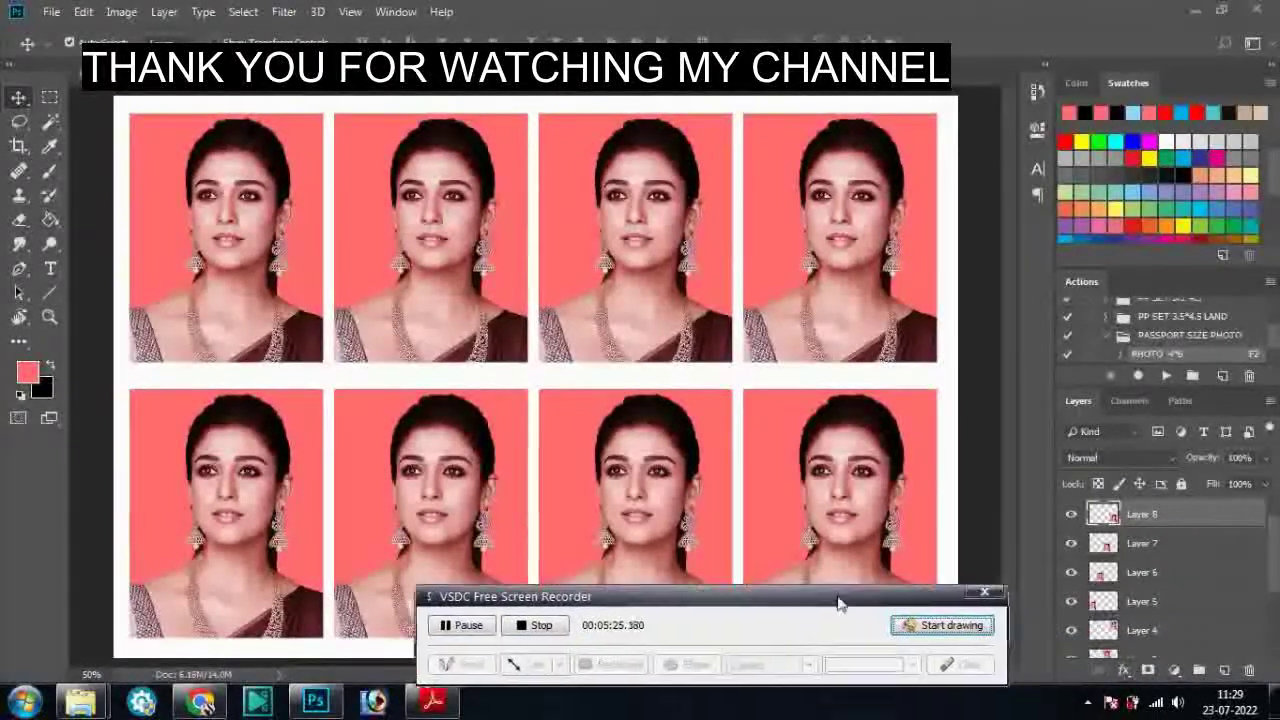